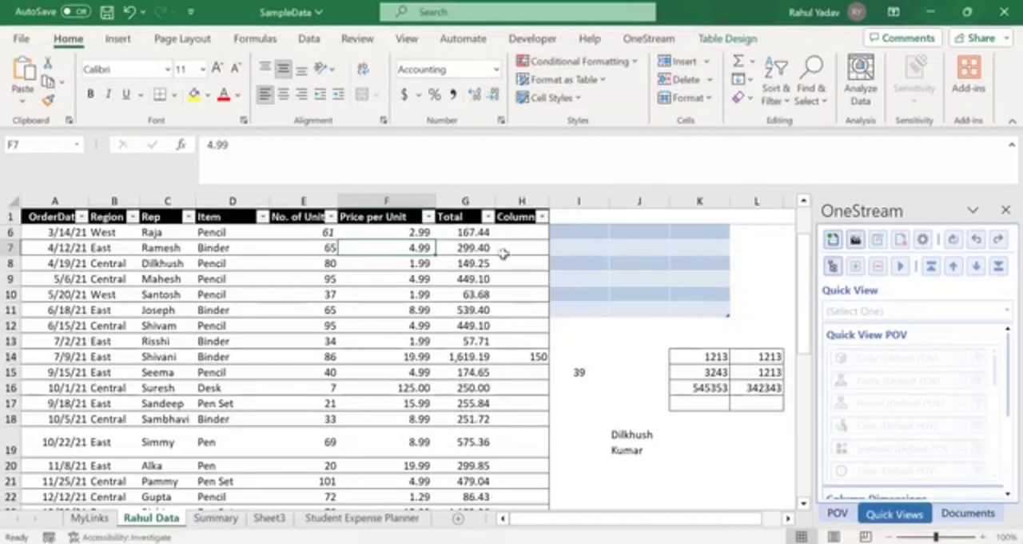
click(358, 231)
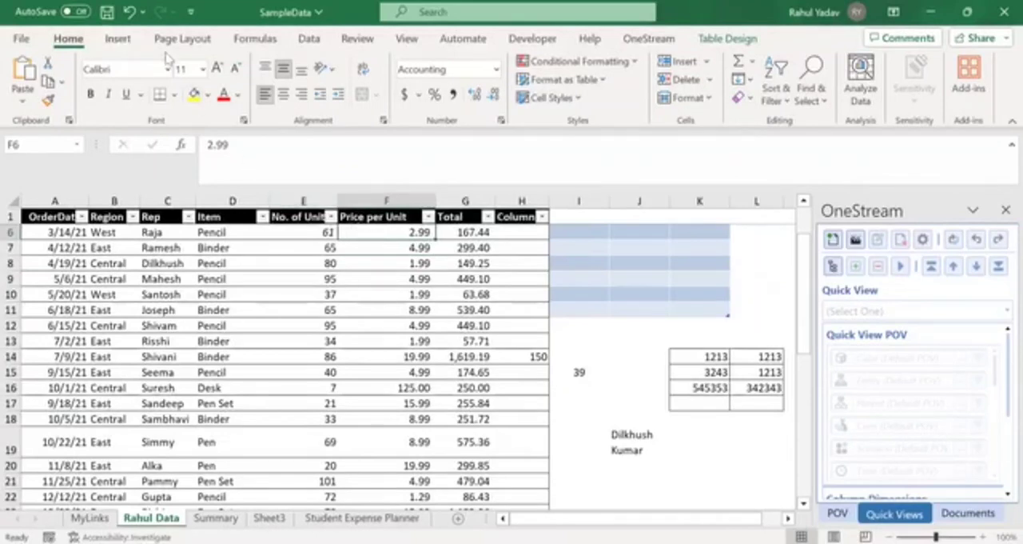
click(125, 44)
click(68, 39)
click(570, 368)
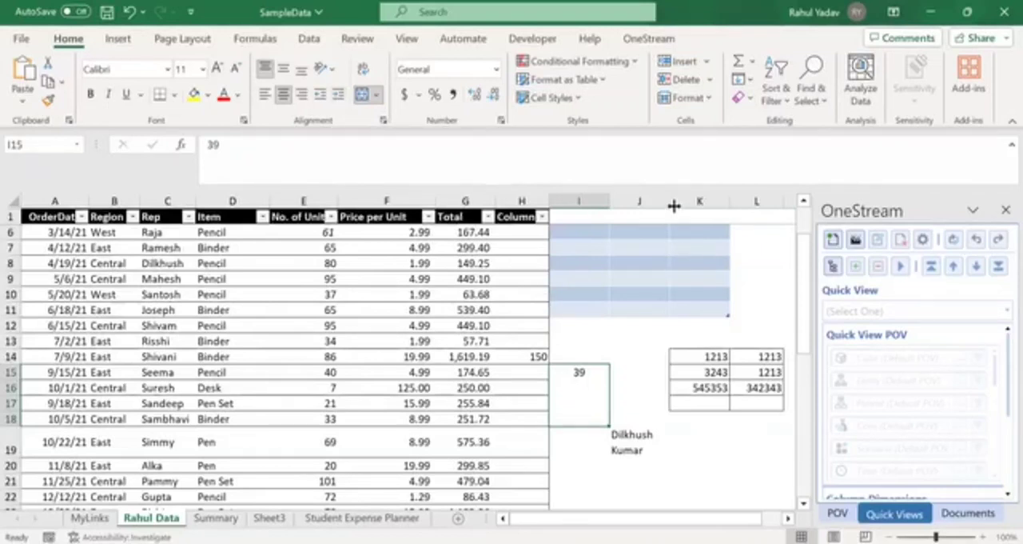
- Widen column J and set the text orientation of cell J19 to Angle Counterclockwise
drag(668, 201, 710, 204)
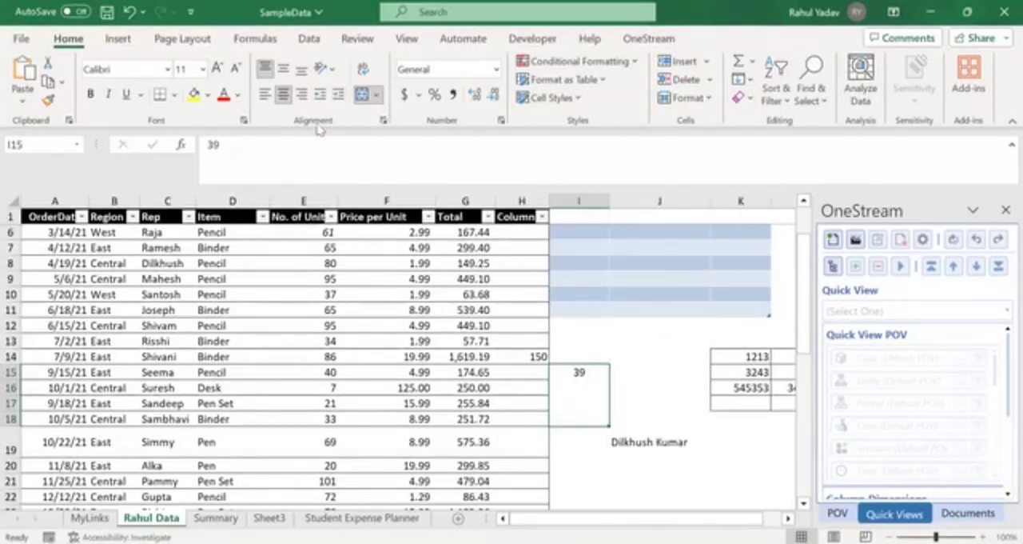
click(643, 444)
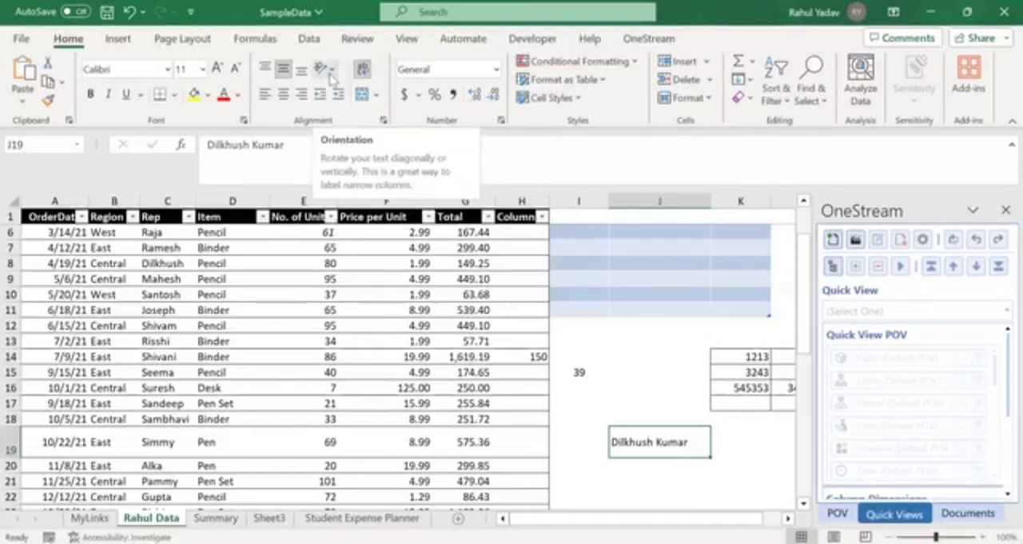
click(330, 74)
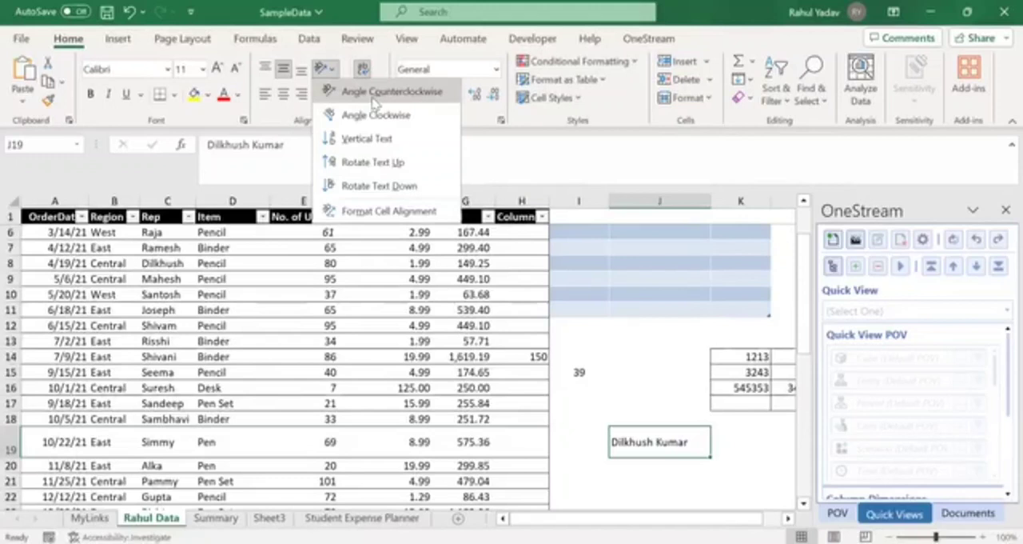
click(376, 93)
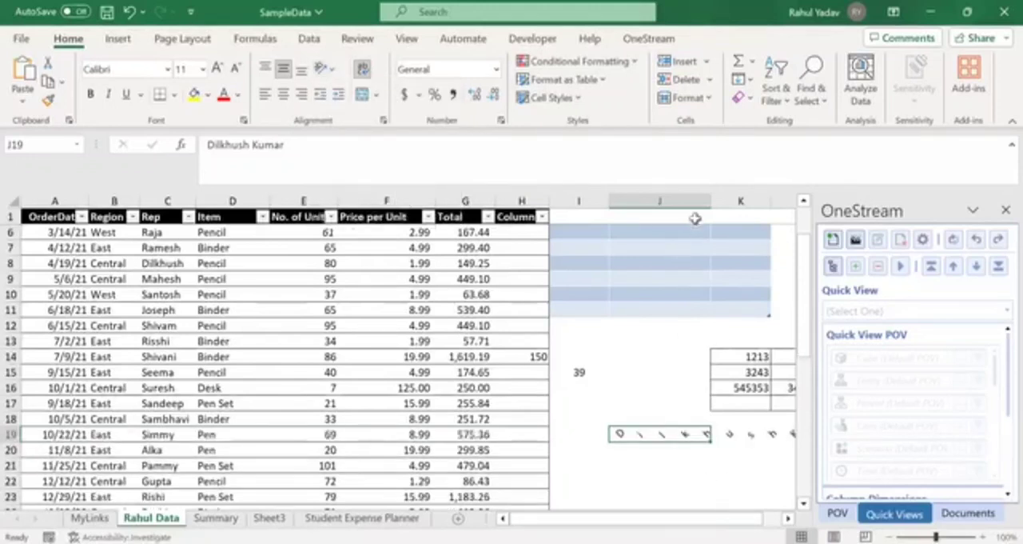
- Widen column J further and close the OneStream pane to free up worksheet space
drag(711, 201, 759, 201)
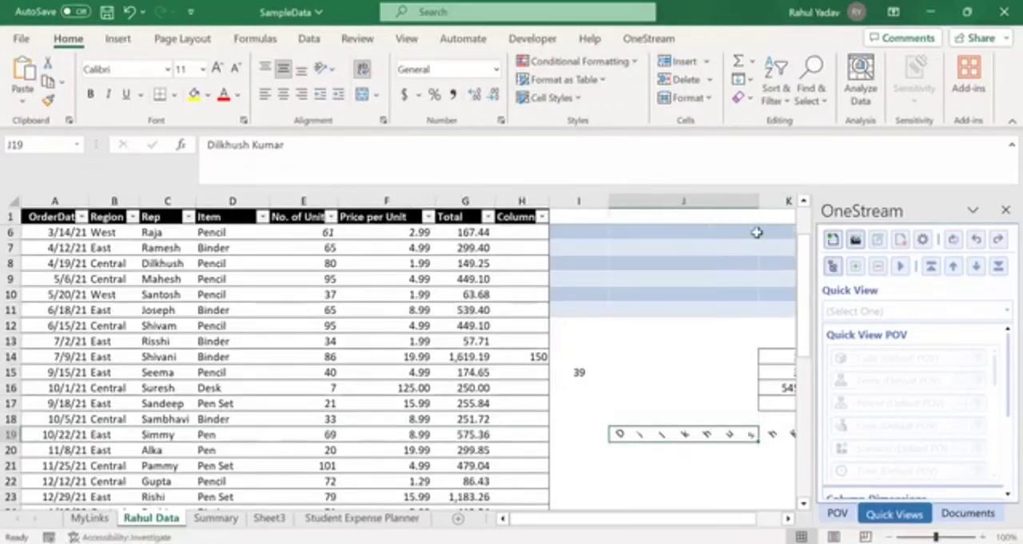
click(1005, 210)
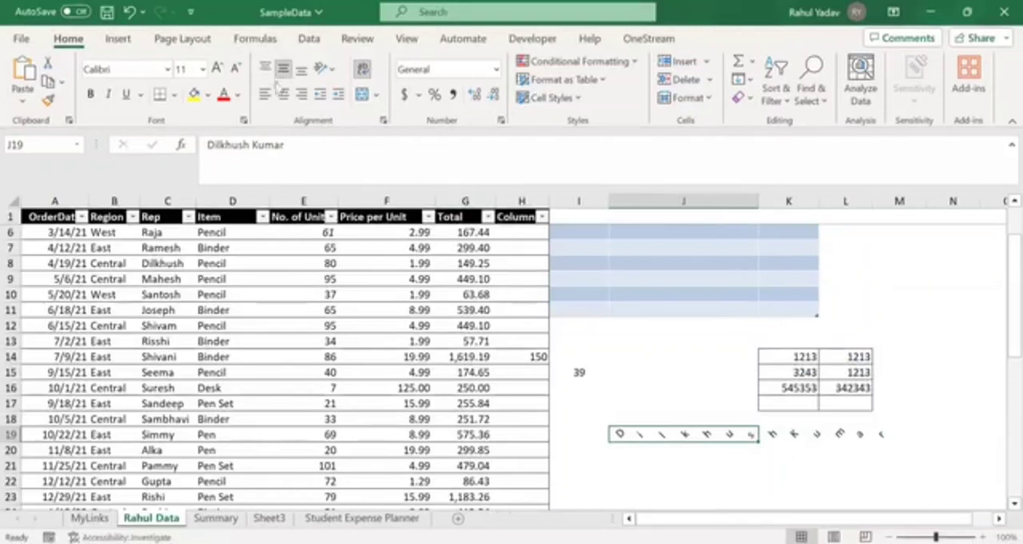
- Fill cell J19 with yellow and enlarge it by widening column J and increasing the height of row 19
click(193, 94)
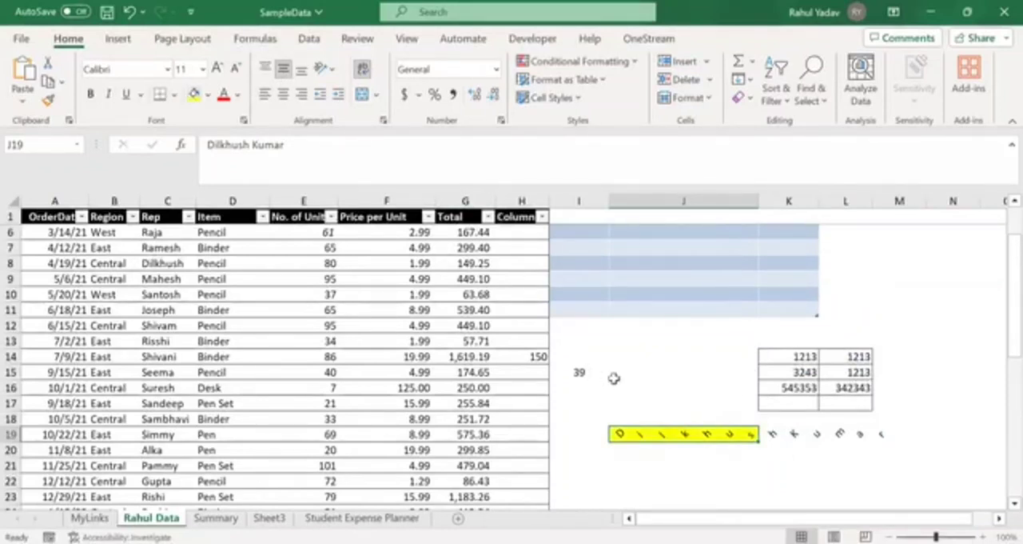
drag(759, 202, 825, 232)
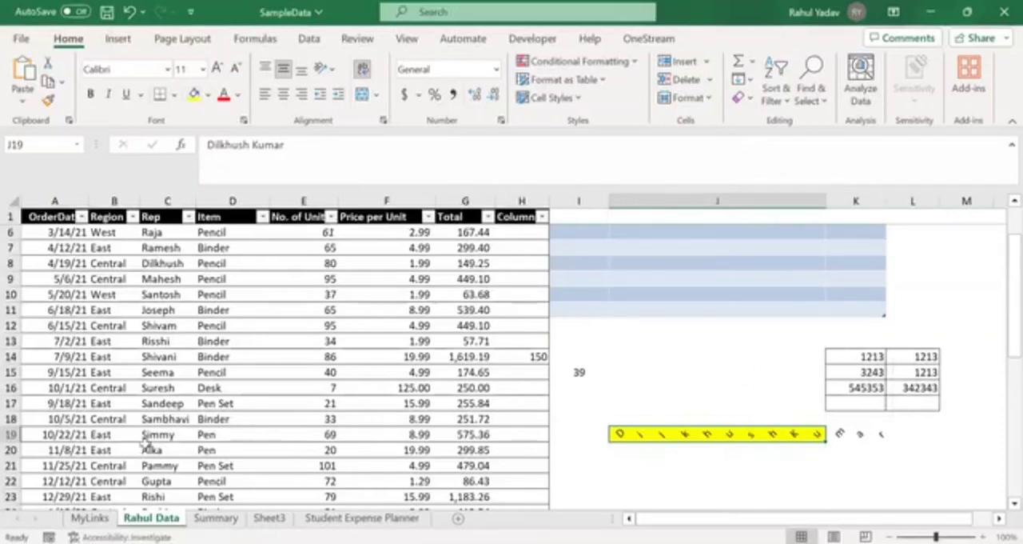
drag(12, 442, 13, 457)
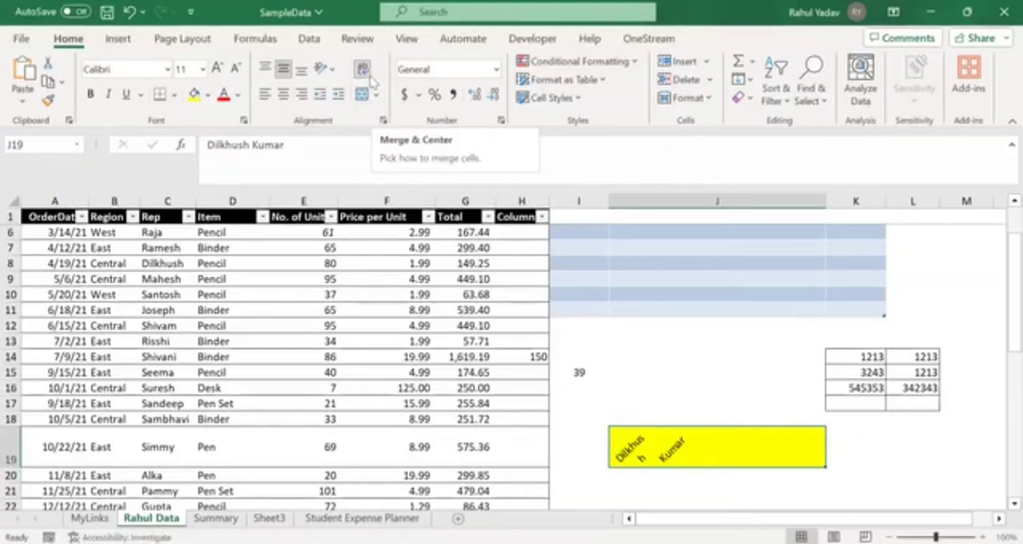
- Try the Angle Clockwise, Vertical Text and Rotate Text Up orientations on cell J19
click(324, 69)
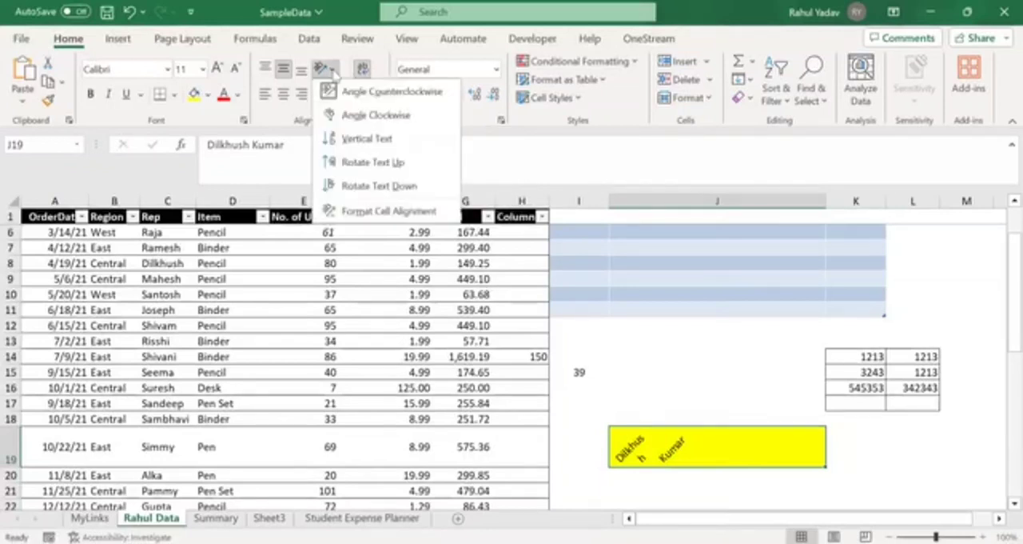
click(366, 116)
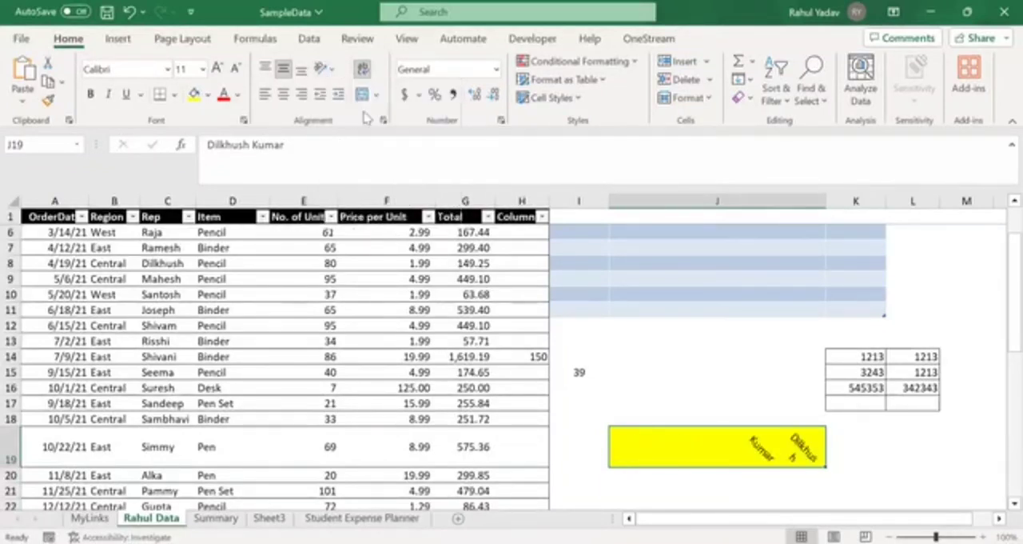
click(328, 71)
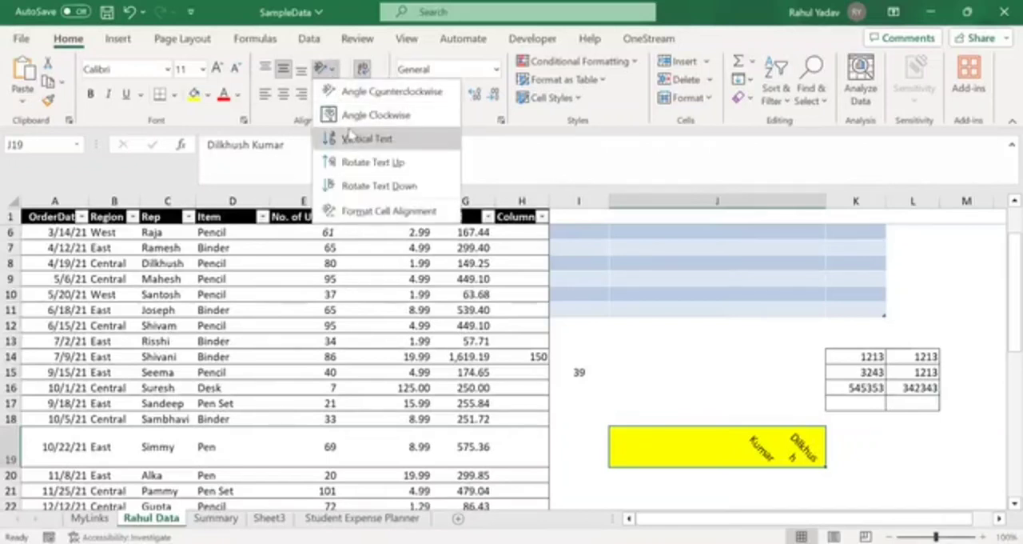
click(353, 139)
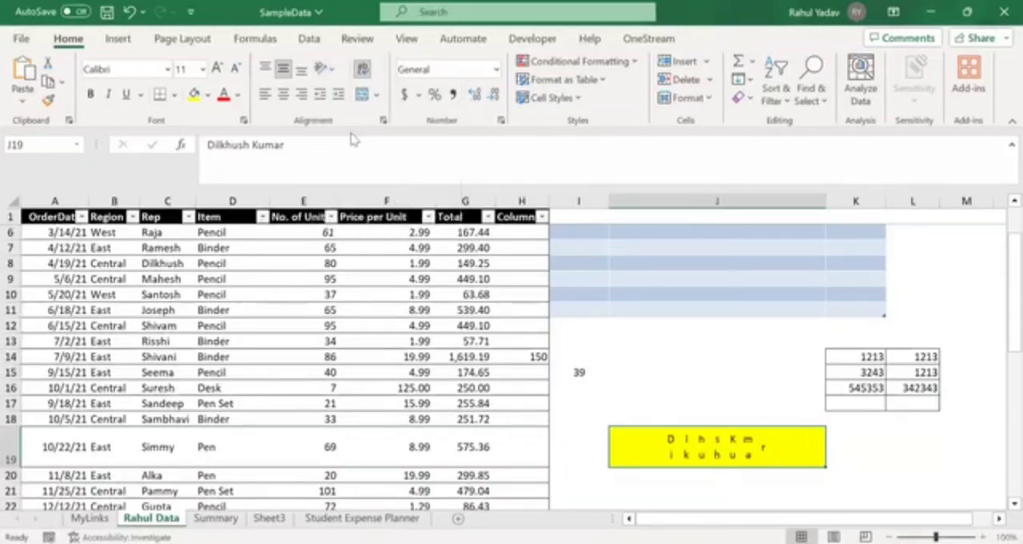
click(334, 70)
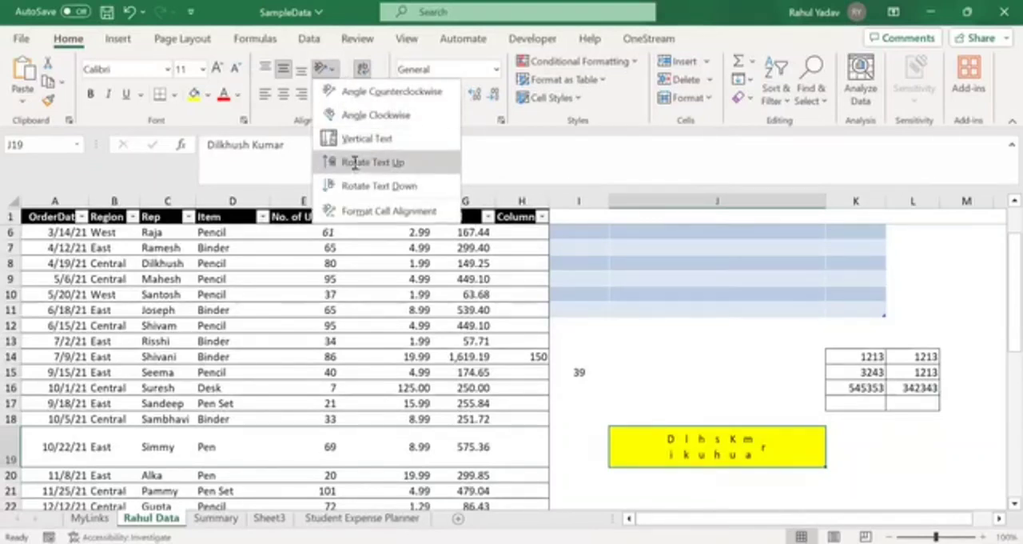
click(356, 163)
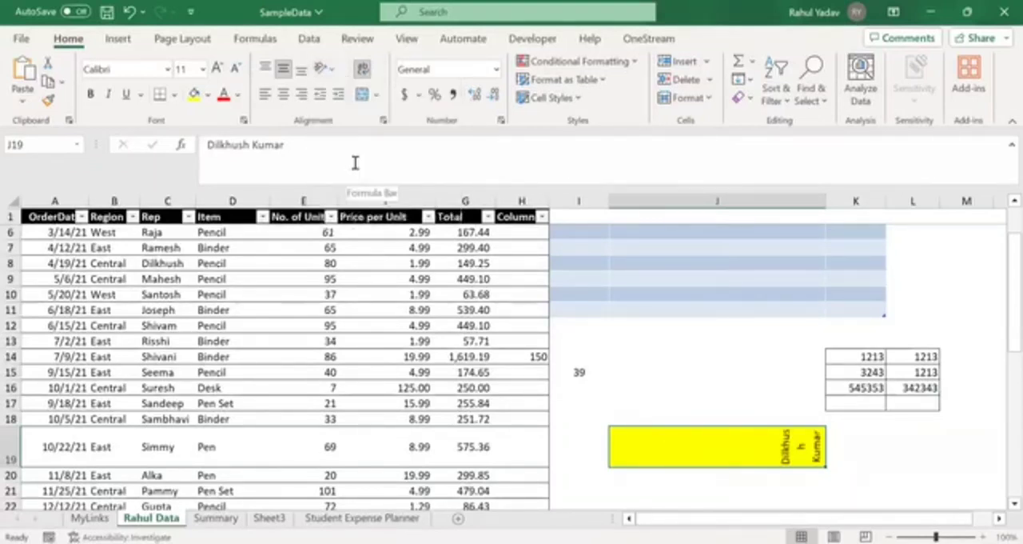
- Set the orientation of cell J19 to Rotate Text Down and review its alignment settings in Format Cells, accepting them
click(327, 70)
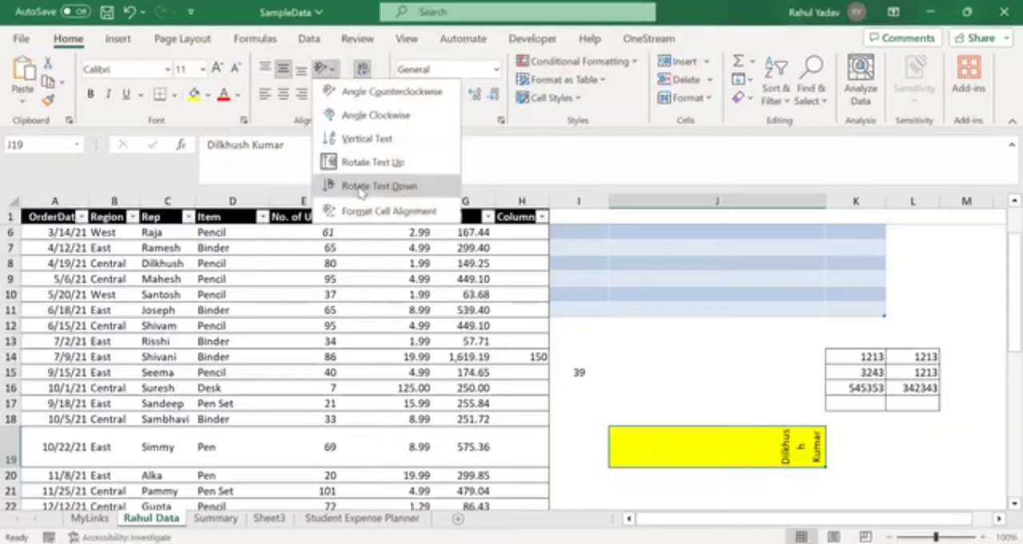
click(356, 185)
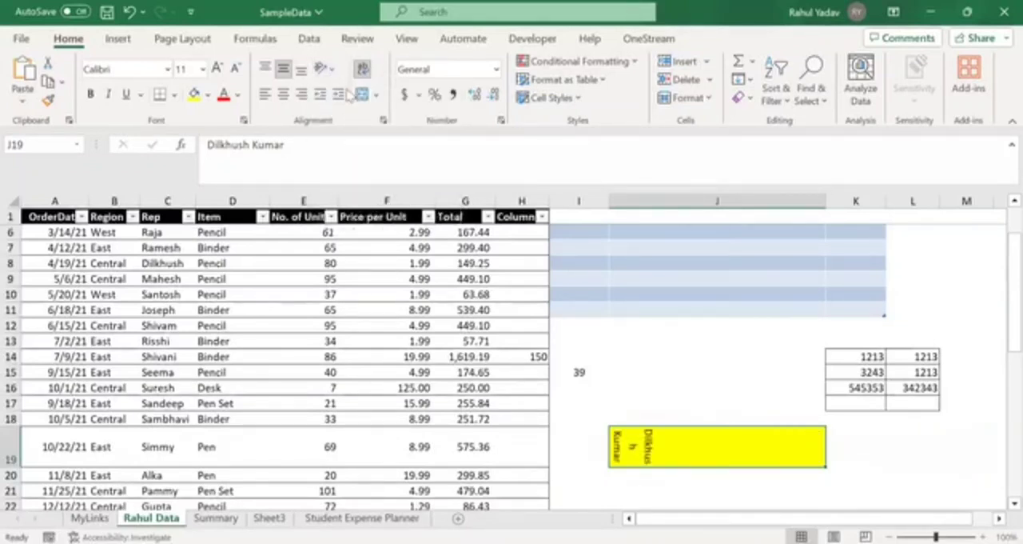
click(323, 69)
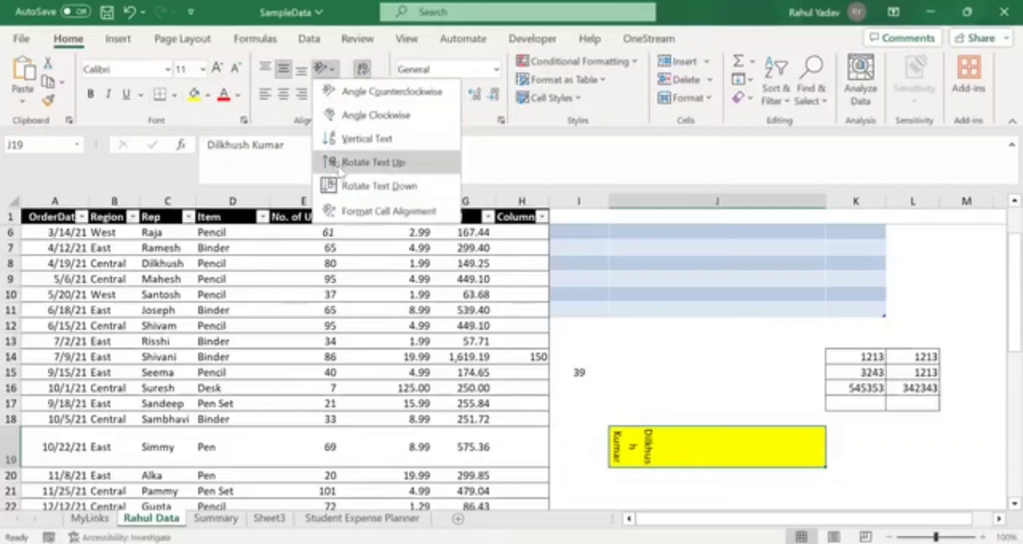
click(356, 210)
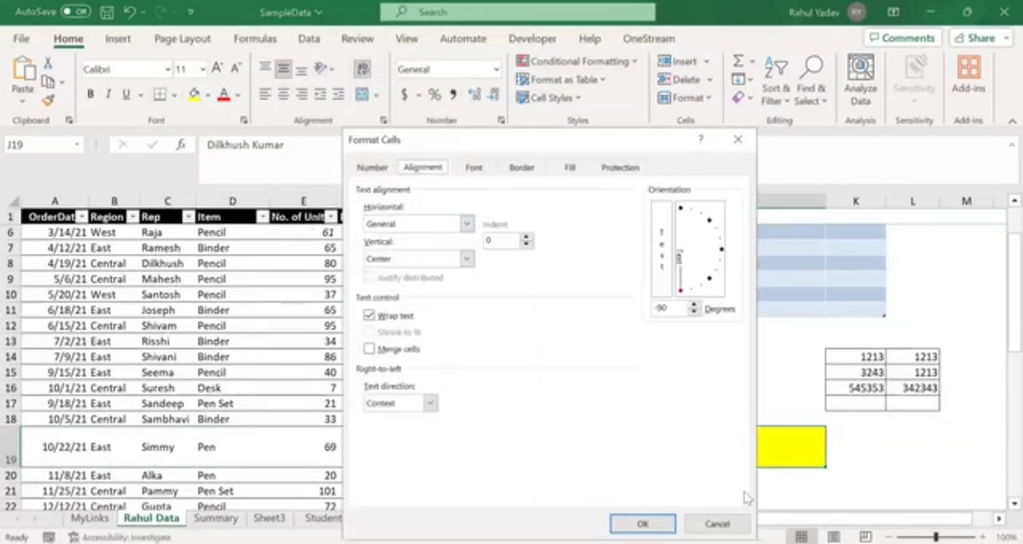
click(643, 523)
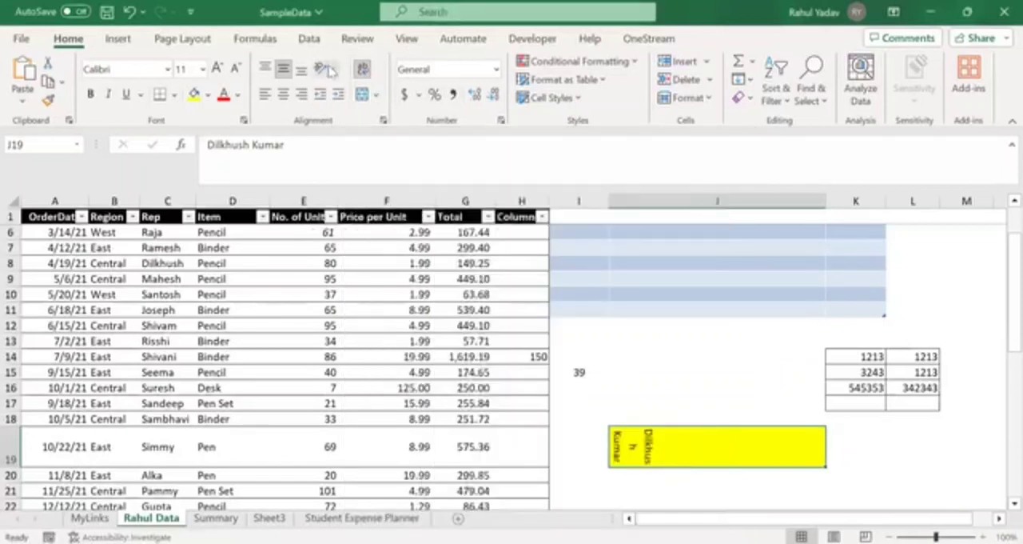
click(326, 69)
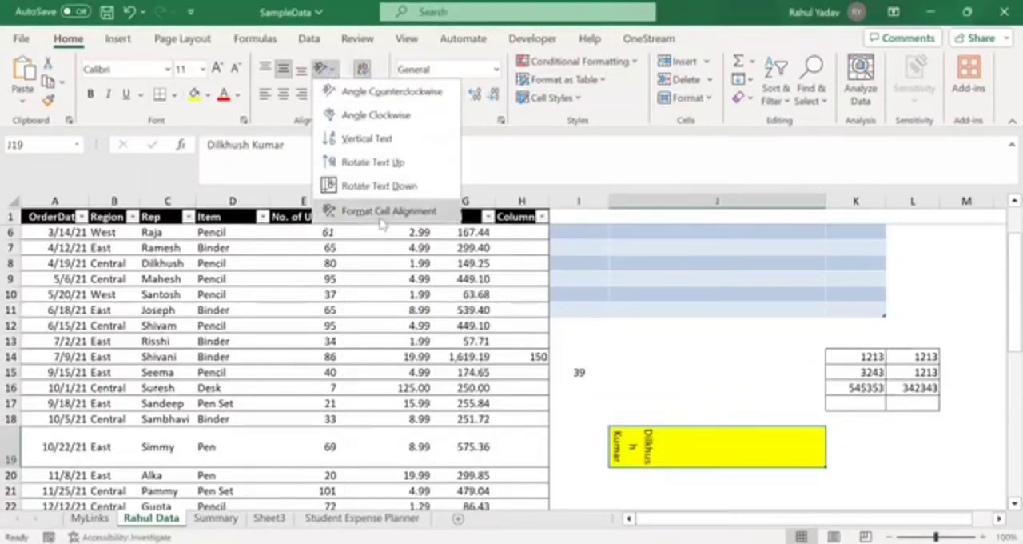
click(622, 412)
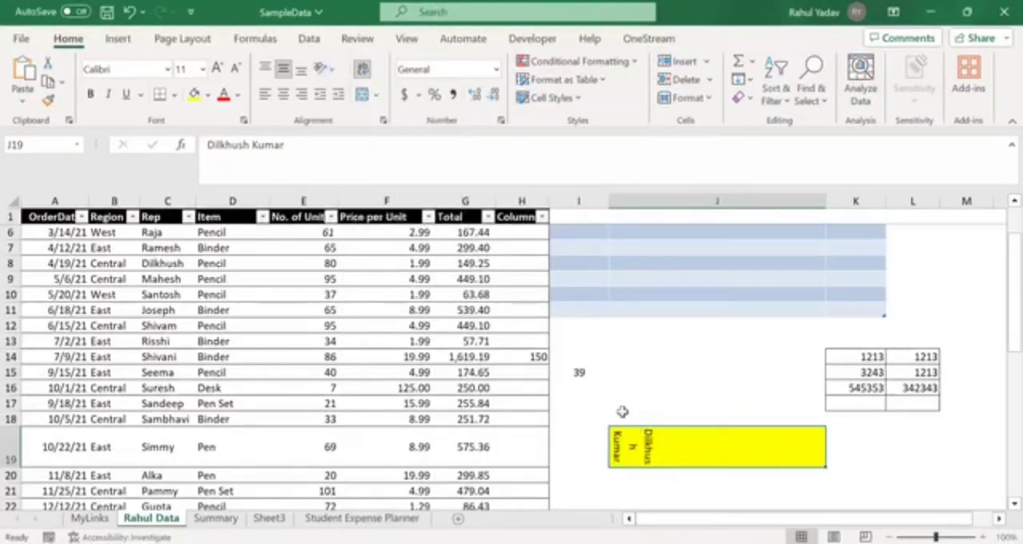
- Apply the Currency number format to the empty merged cell J17 above the yellow cell
click(622, 411)
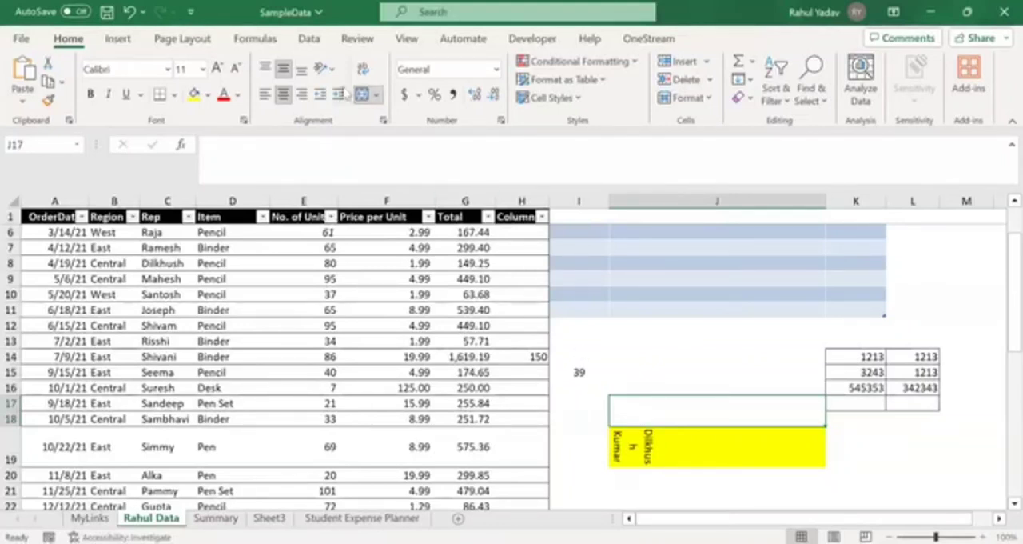
click(463, 70)
click(496, 70)
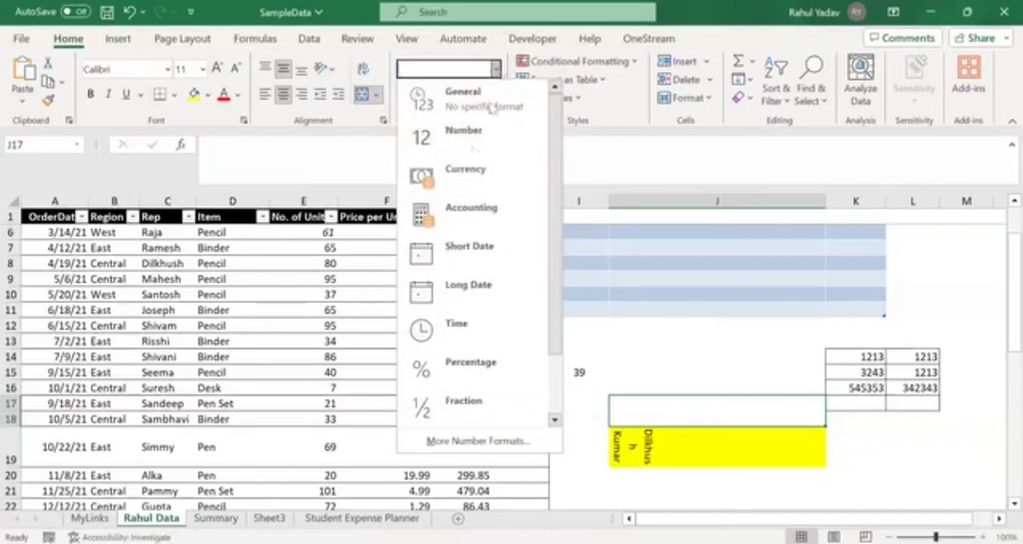
click(468, 171)
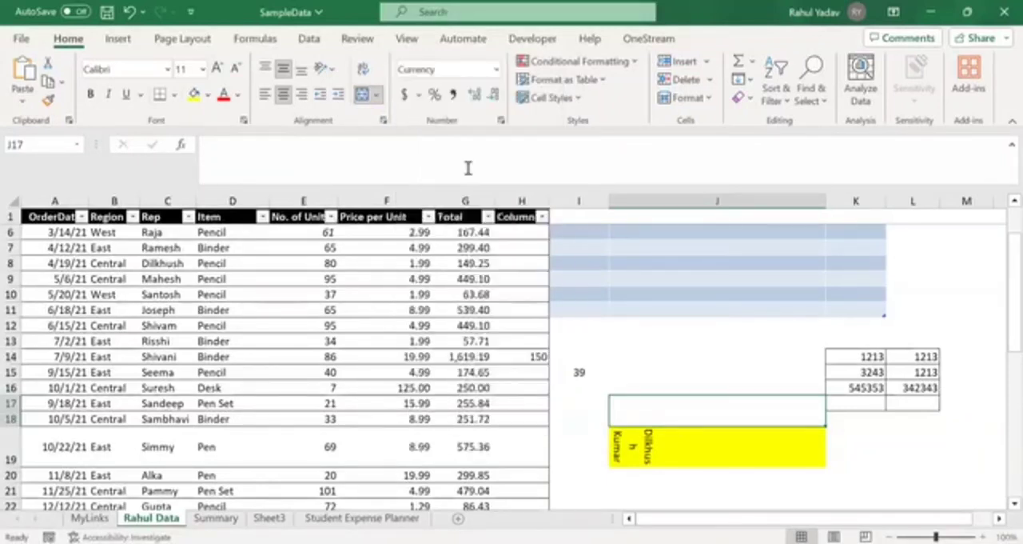
- Try adding a dollar sign manually in front of the unit price in F6, and undo the entry
click(371, 231)
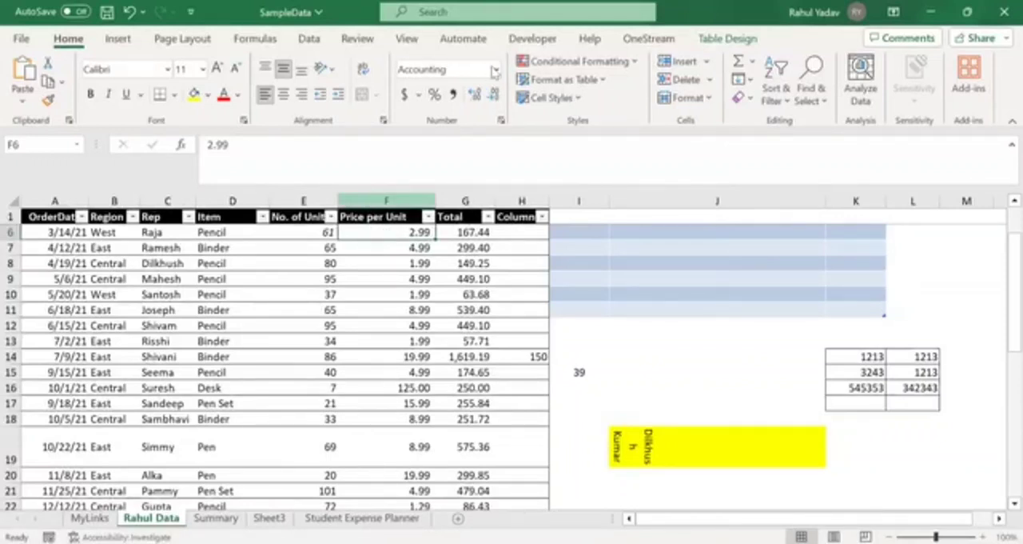
double_click(404, 233)
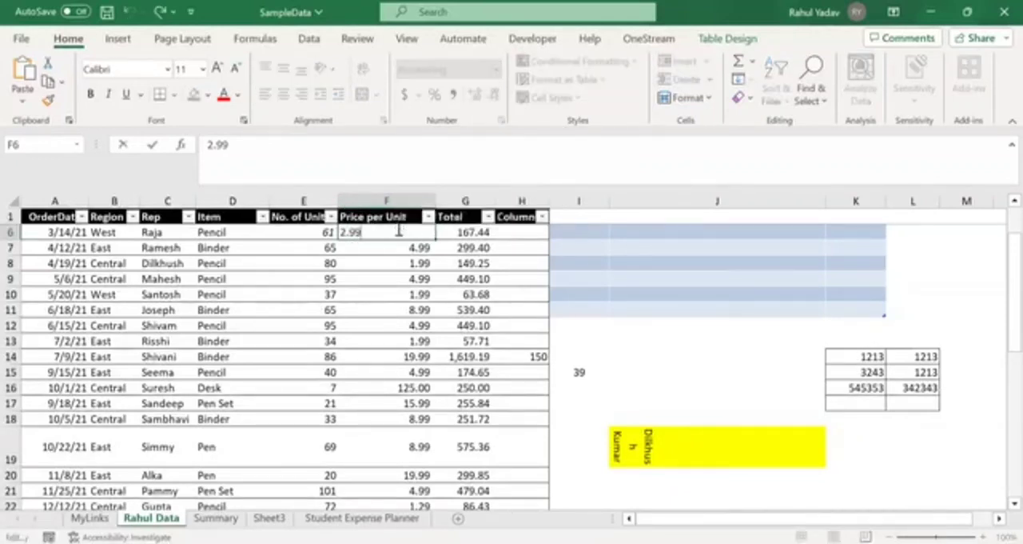
click(209, 144)
text(Rs.)
key(BackSpace)
key(BackSpace)
key(BackSpace)
key(BackSpace)
text($)
key(Return)
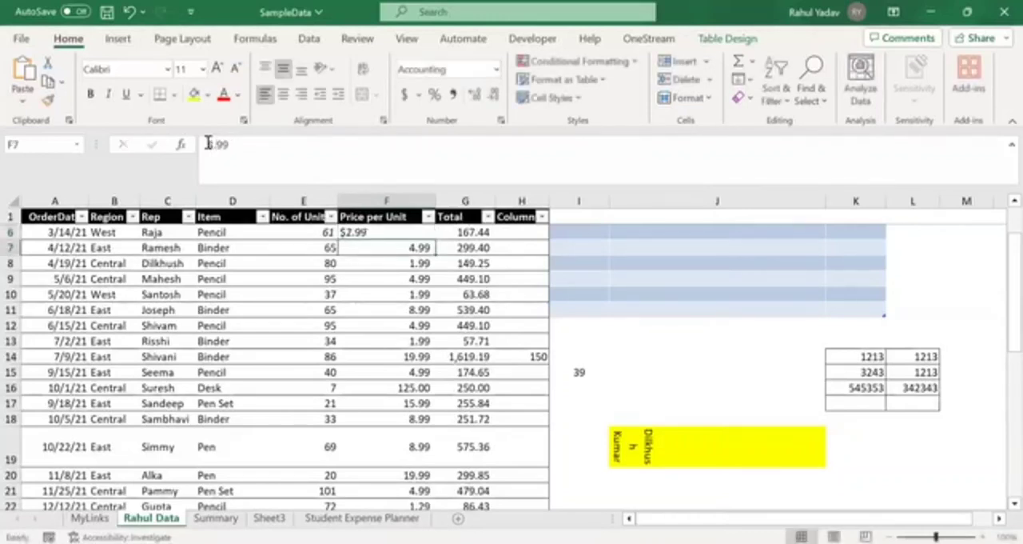
key(Up)
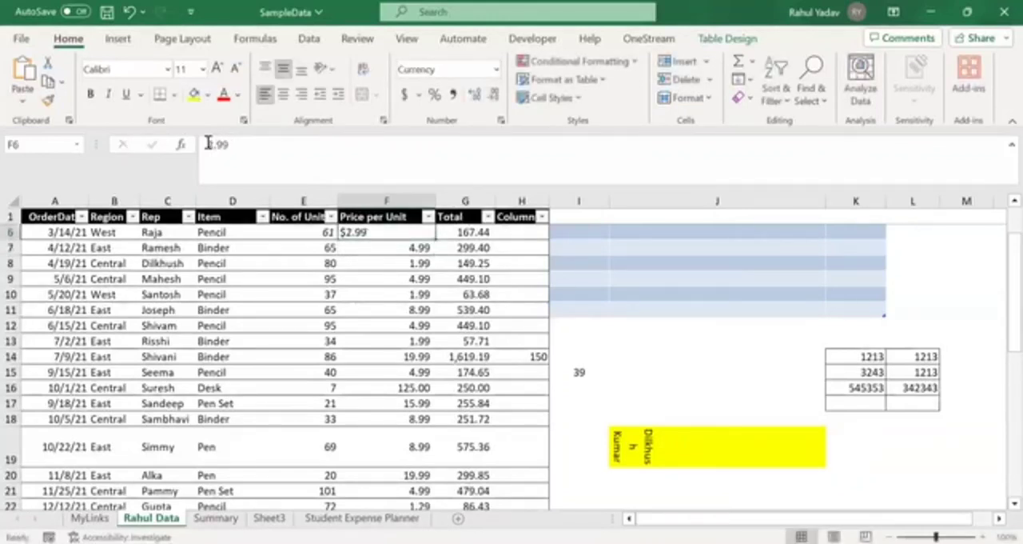
key(ctrl+z)
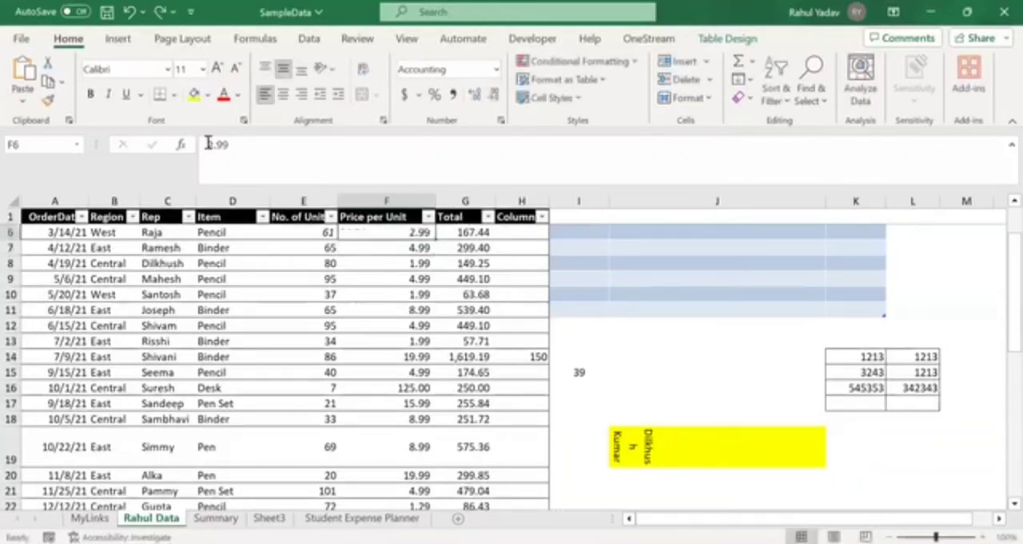
- Apply the Currency number format to the unit price in cell F6
click(496, 69)
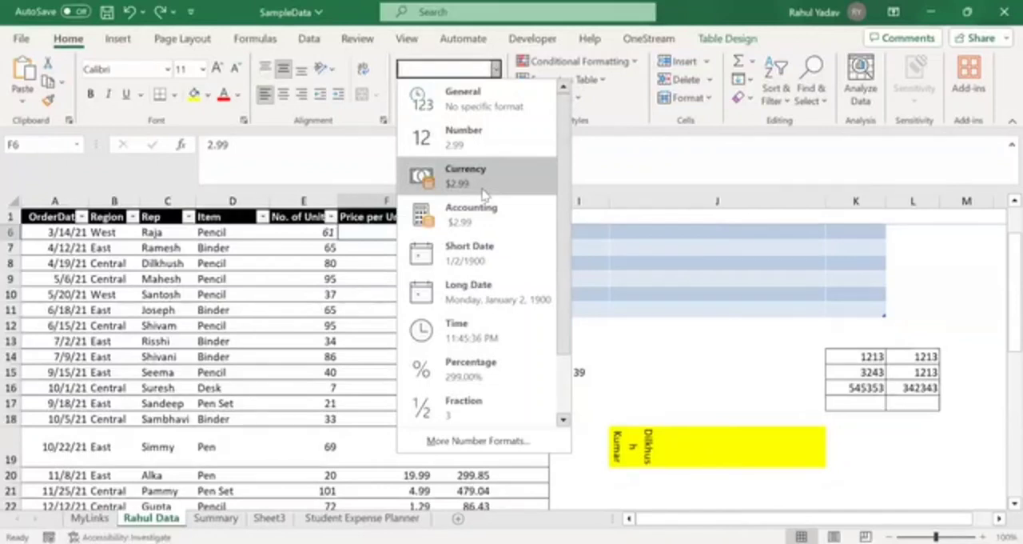
click(471, 176)
click(360, 251)
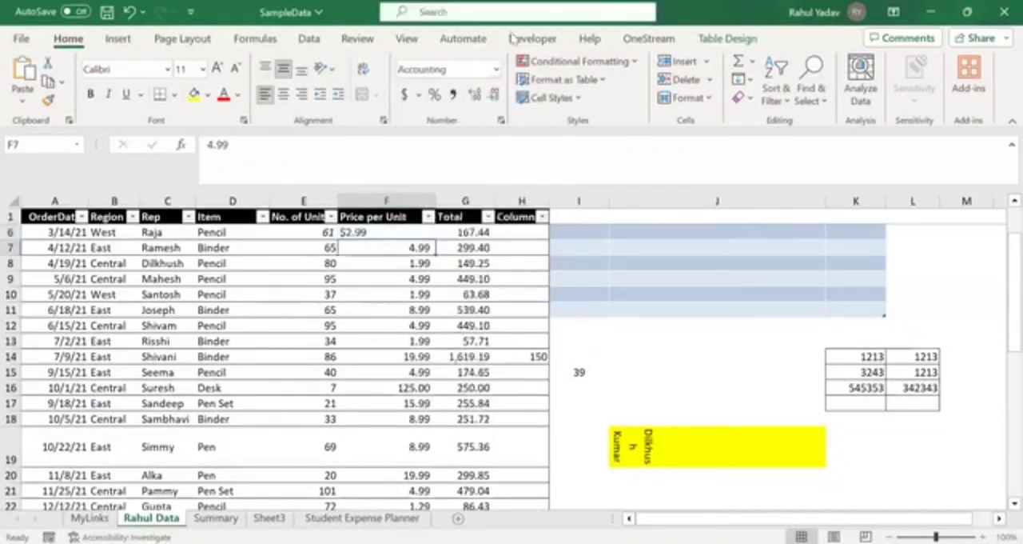
- Apply the Currency number format to the unit price in F7, and switch it to the Euro (€ 123) accounting format
click(496, 69)
click(455, 167)
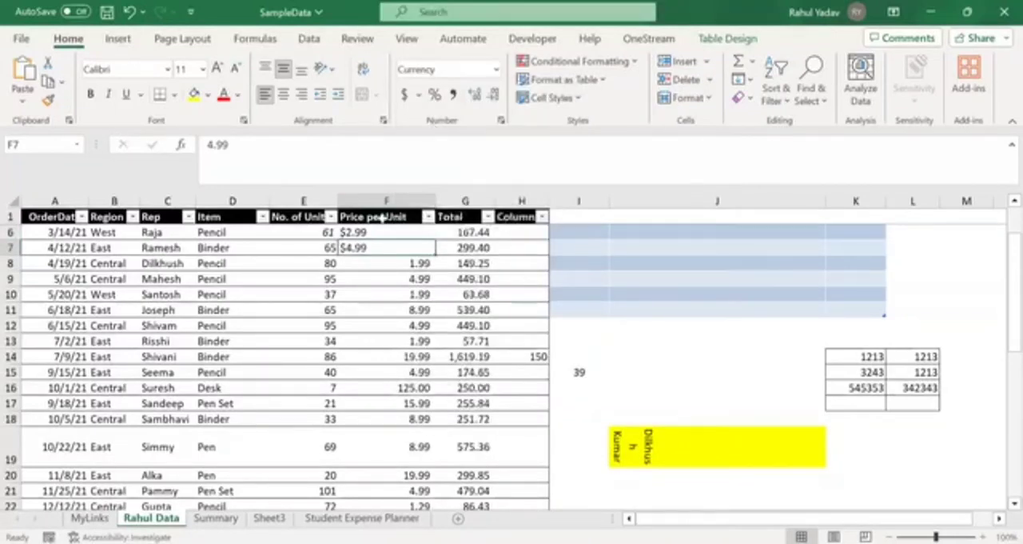
key(Down)
key(Up)
click(419, 95)
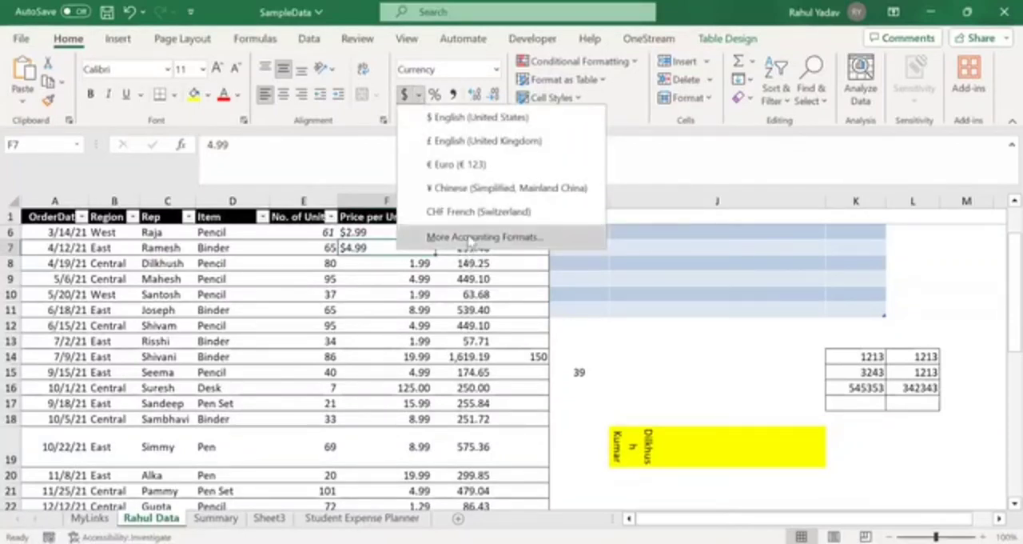
click(457, 163)
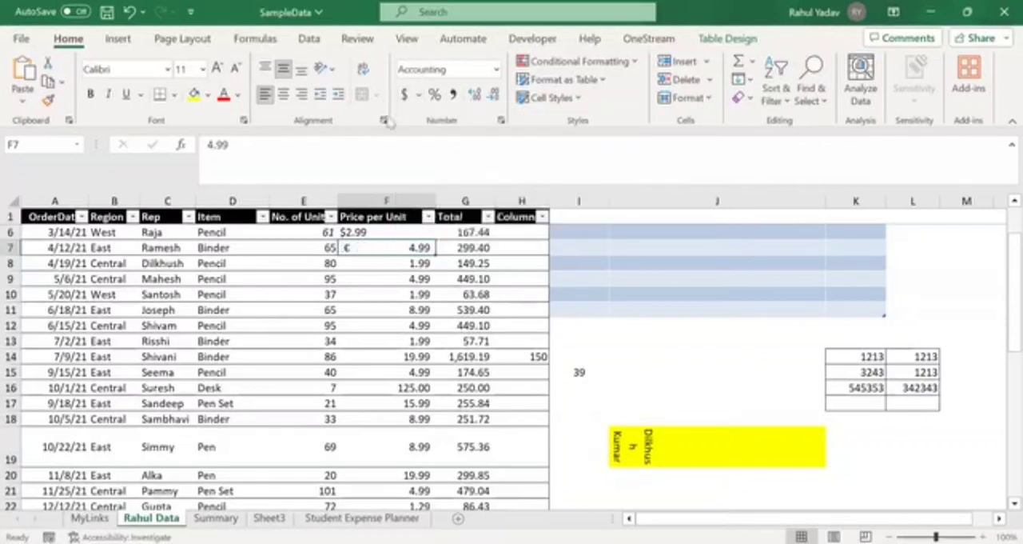
- Review the accounting currency symbols and the list of number formats available for cell F7
click(495, 70)
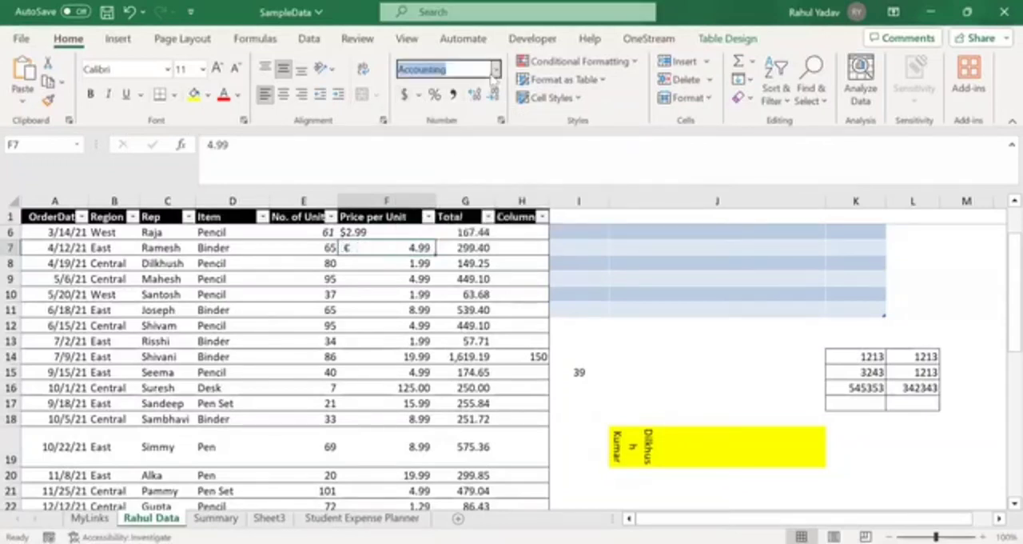
click(417, 95)
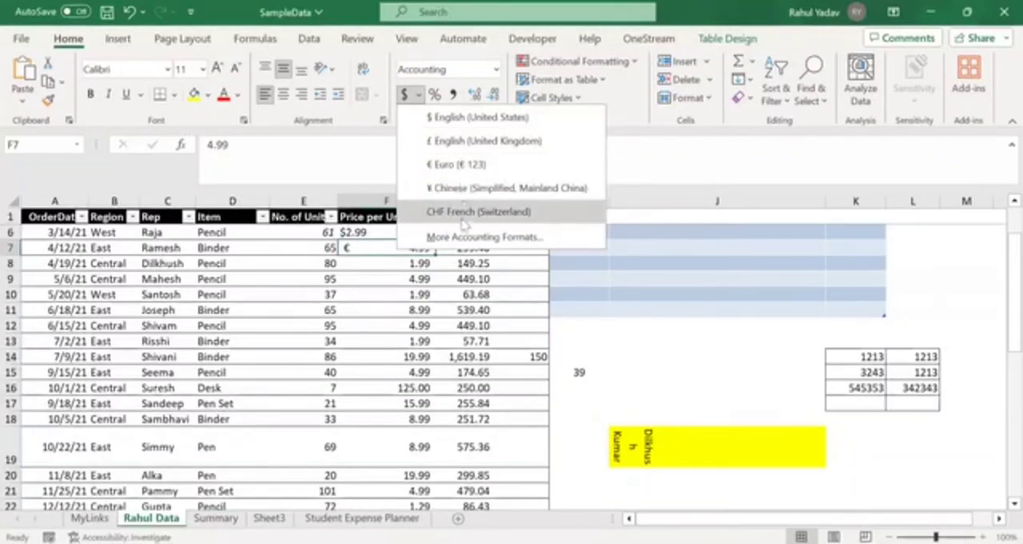
click(433, 70)
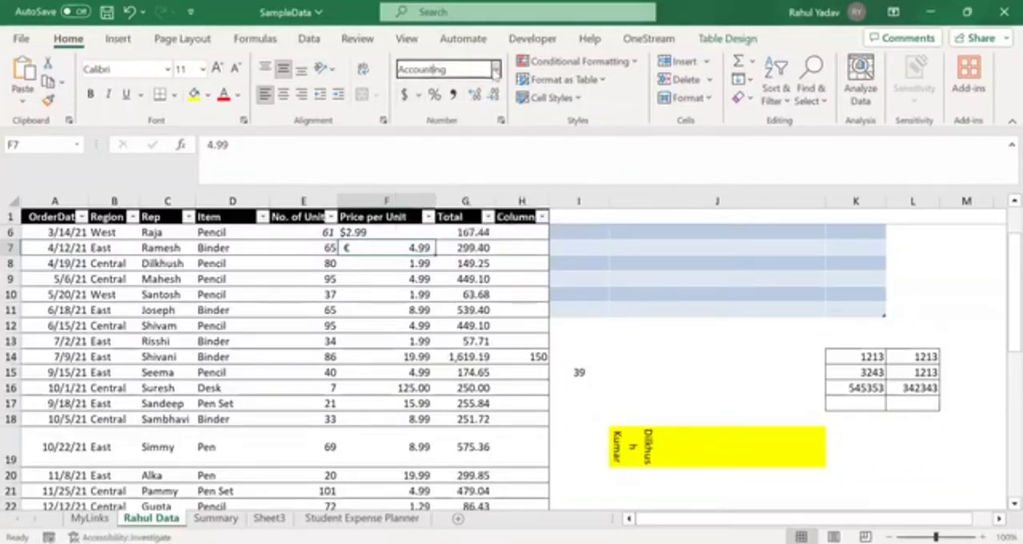
click(495, 69)
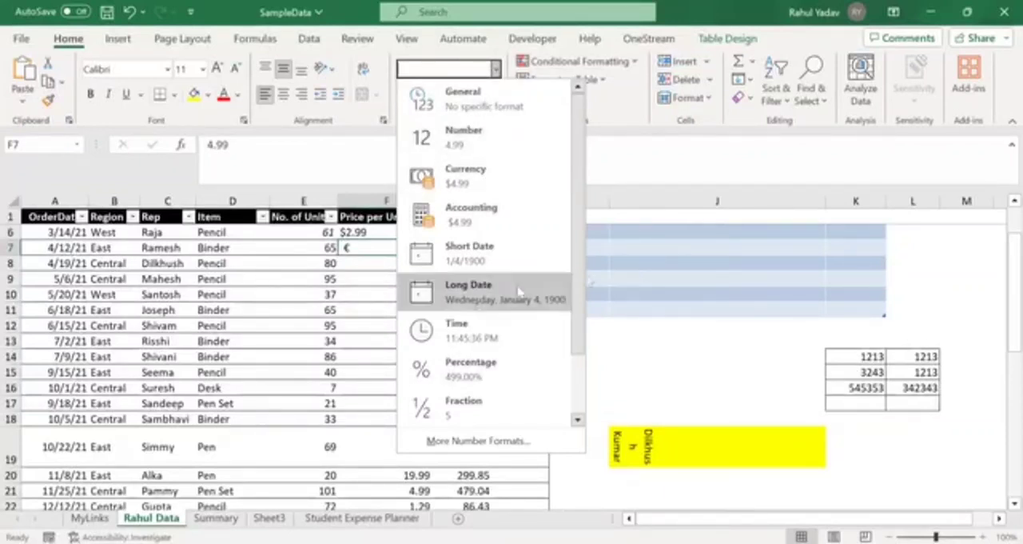
click(299, 239)
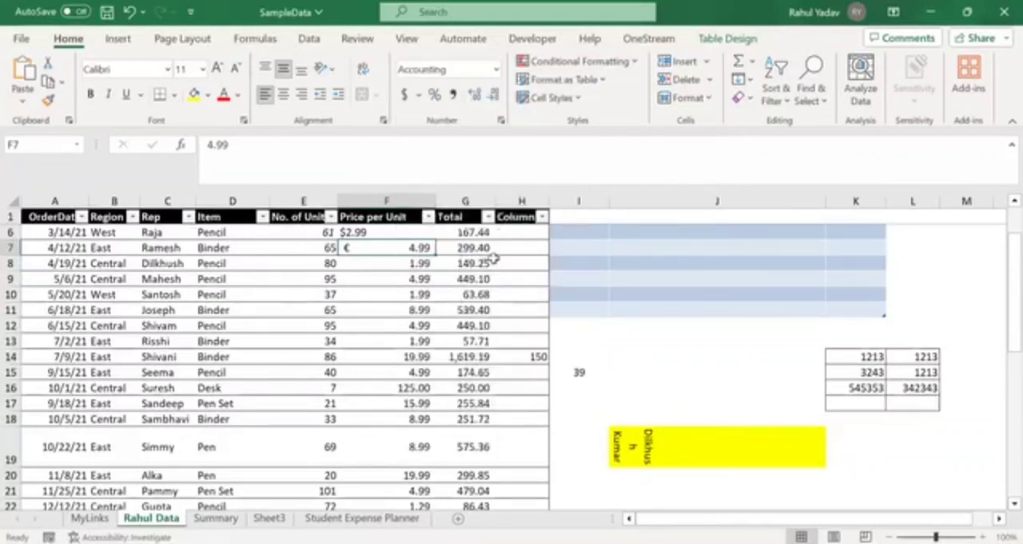
click(494, 70)
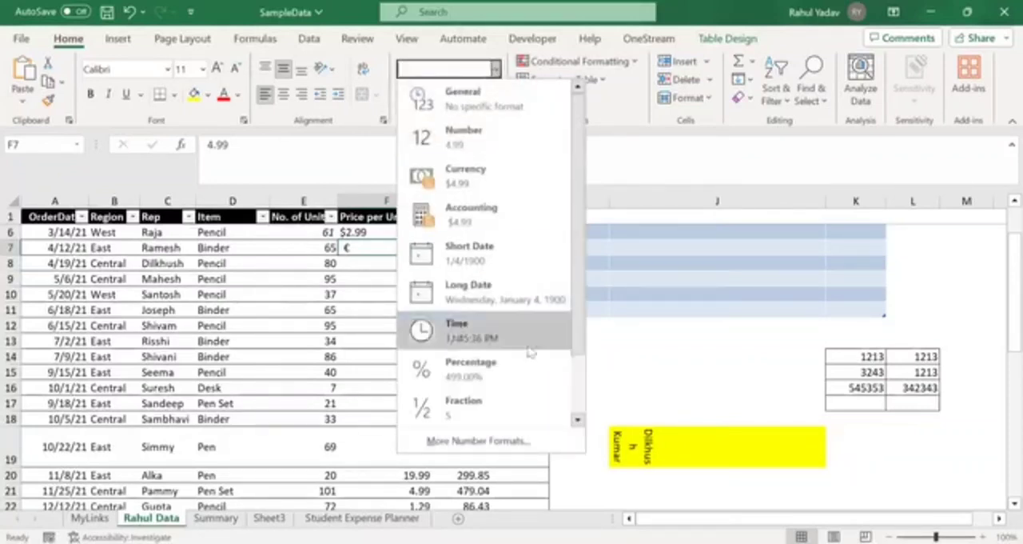
- Enter the date 2/10/2023 in the empty cell J13
click(623, 344)
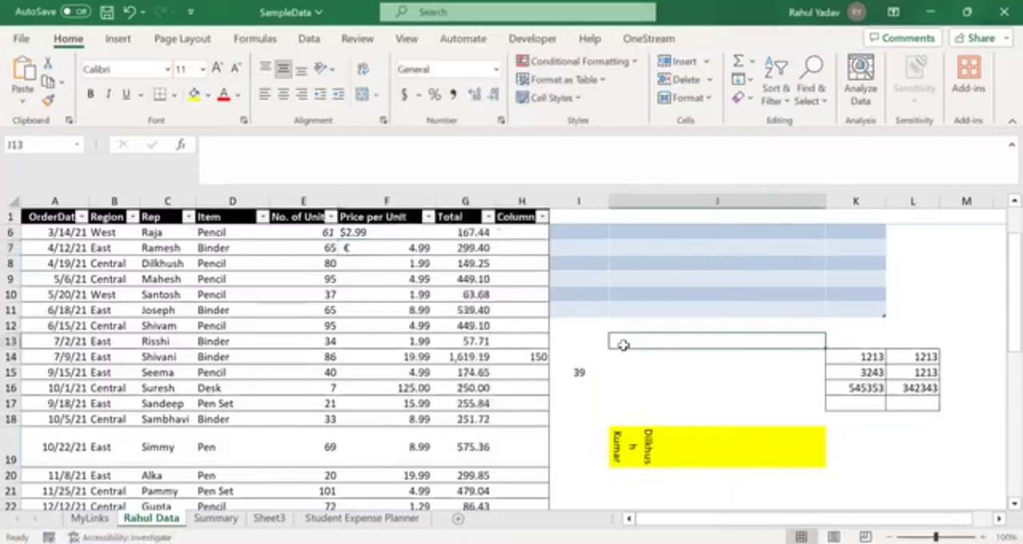
text(2n)
key(BackSpace)
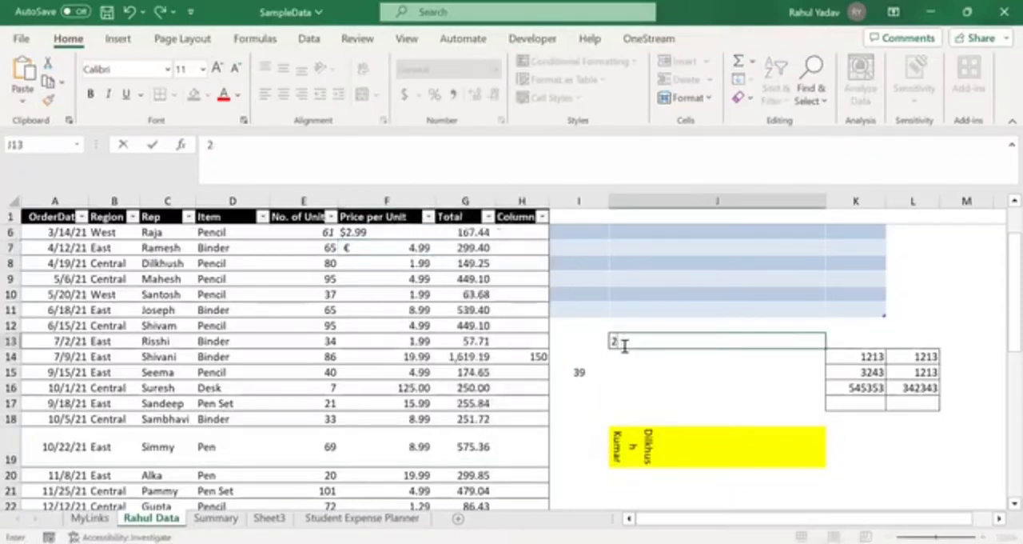
text(/10)
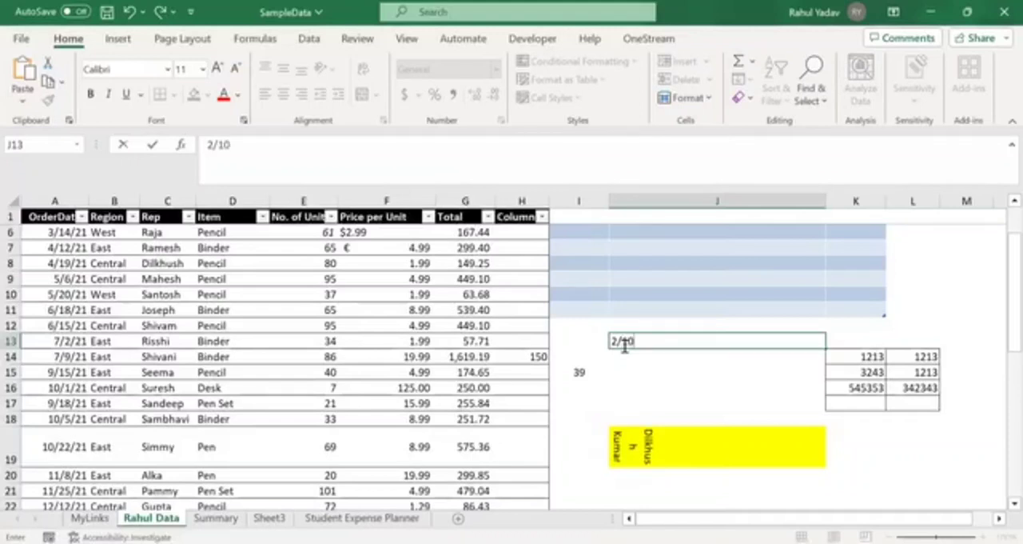
text(/2023)
key(Return)
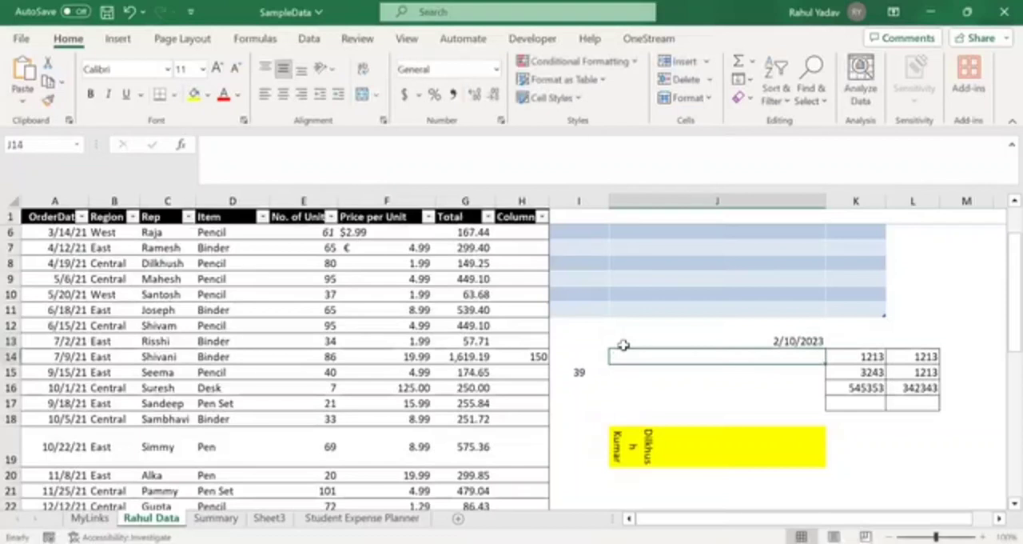
- Apply the Long Date format to the date in J13, and switch it back to Short Date
click(623, 344)
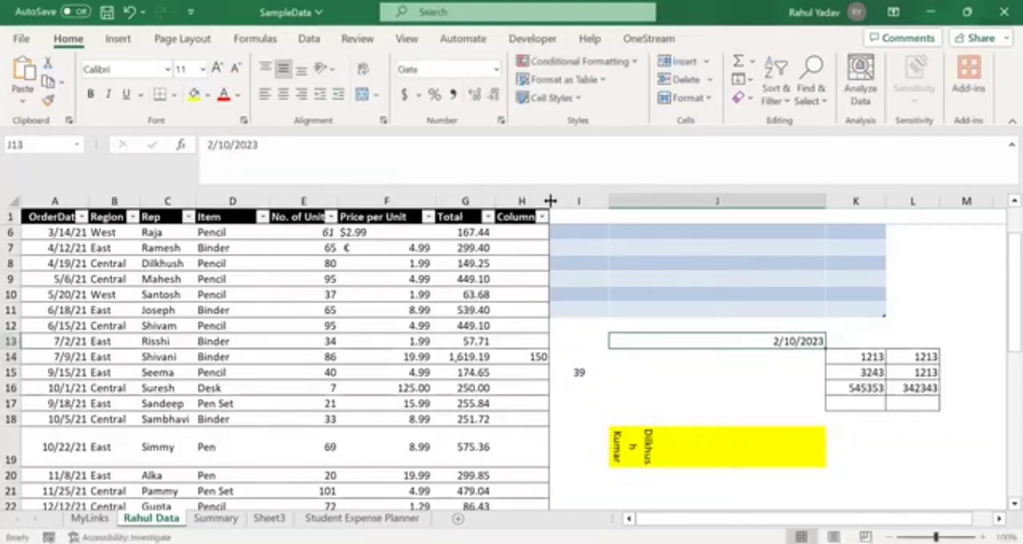
click(496, 71)
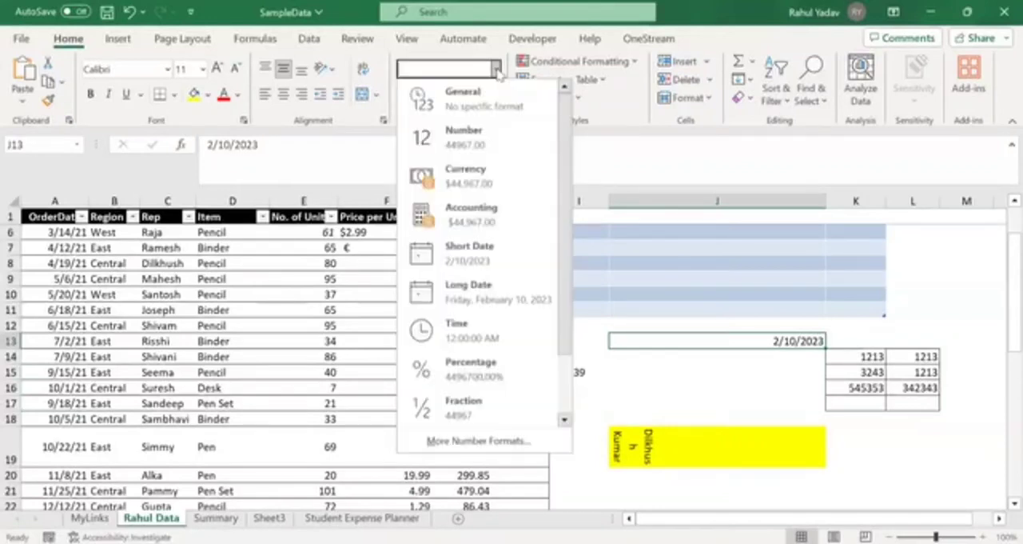
click(468, 297)
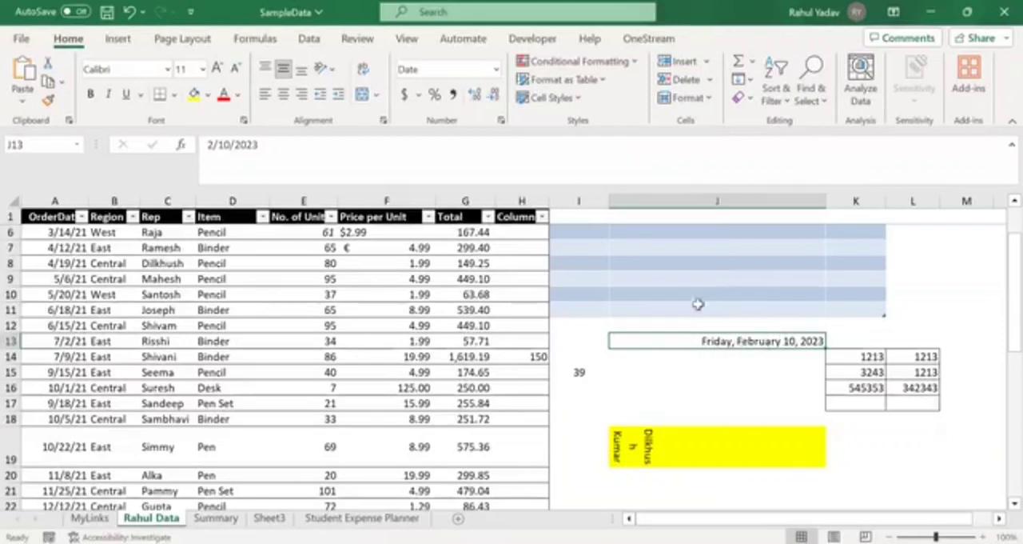
click(443, 70)
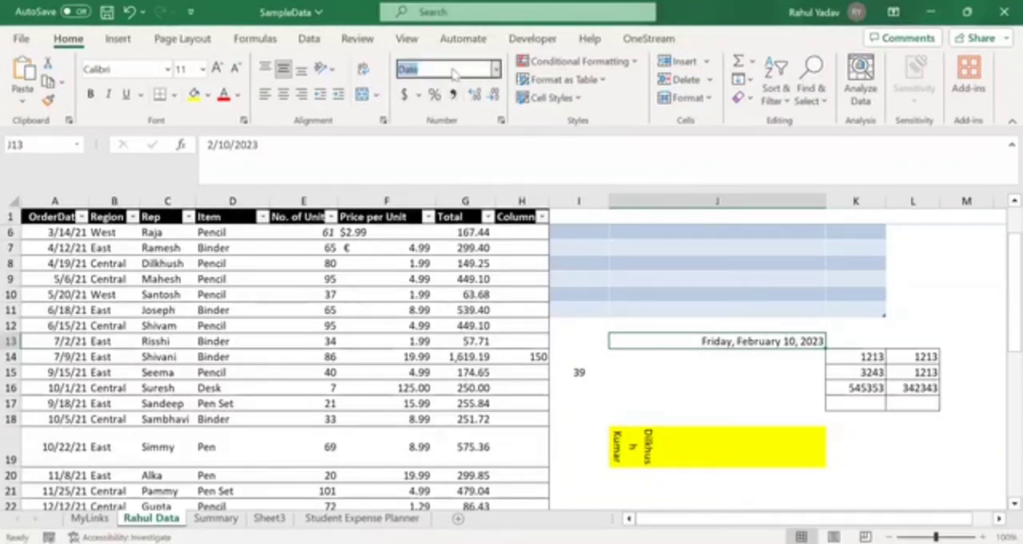
click(495, 70)
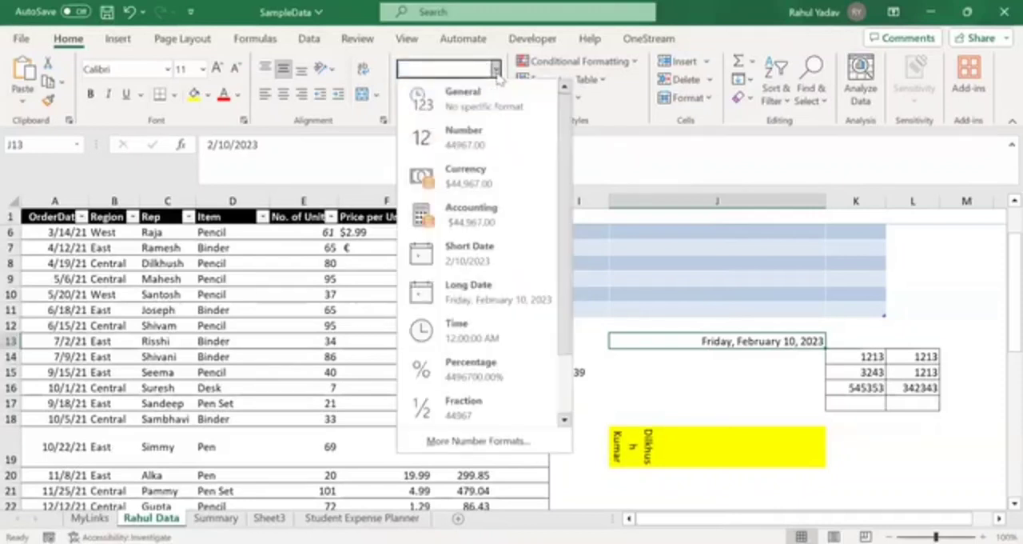
click(493, 256)
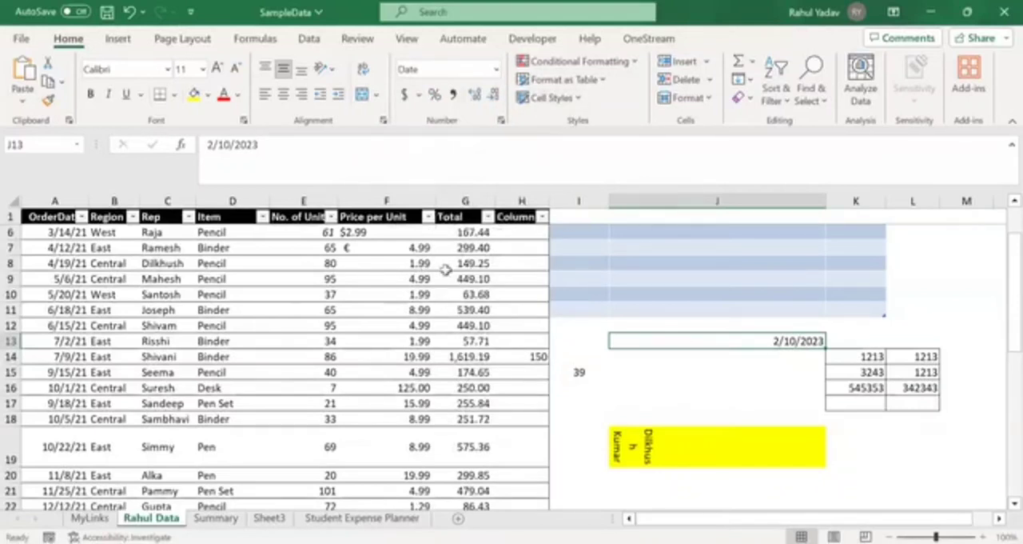
- Enter 1000000 in J14 and apply Comma Style to show it with thousands separators
click(470, 276)
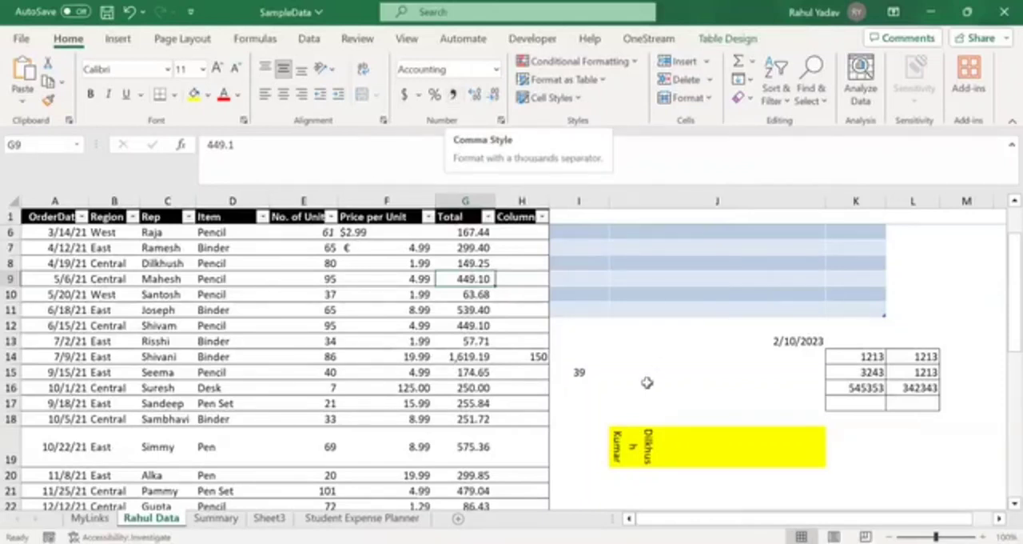
click(646, 358)
text(1000000)
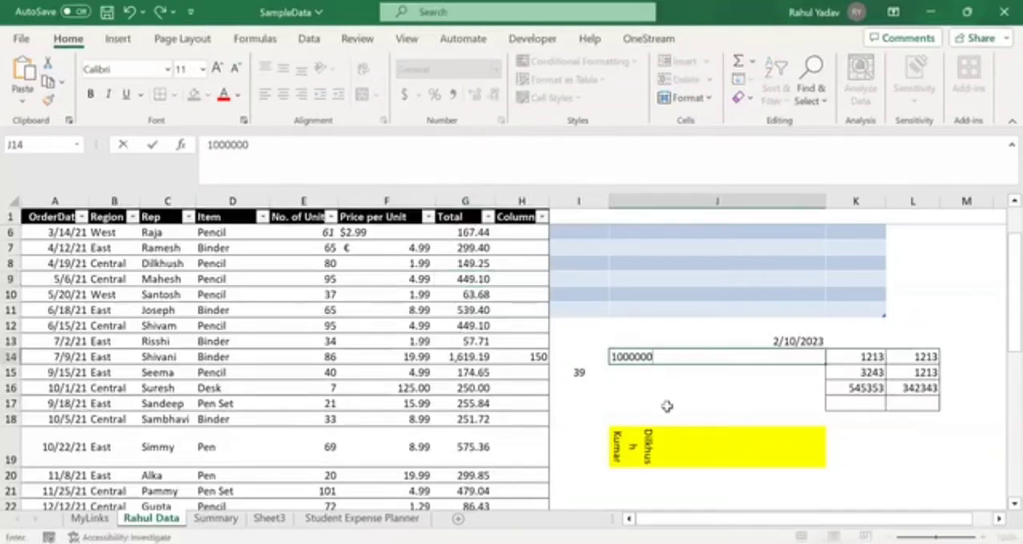
key(Return)
click(635, 355)
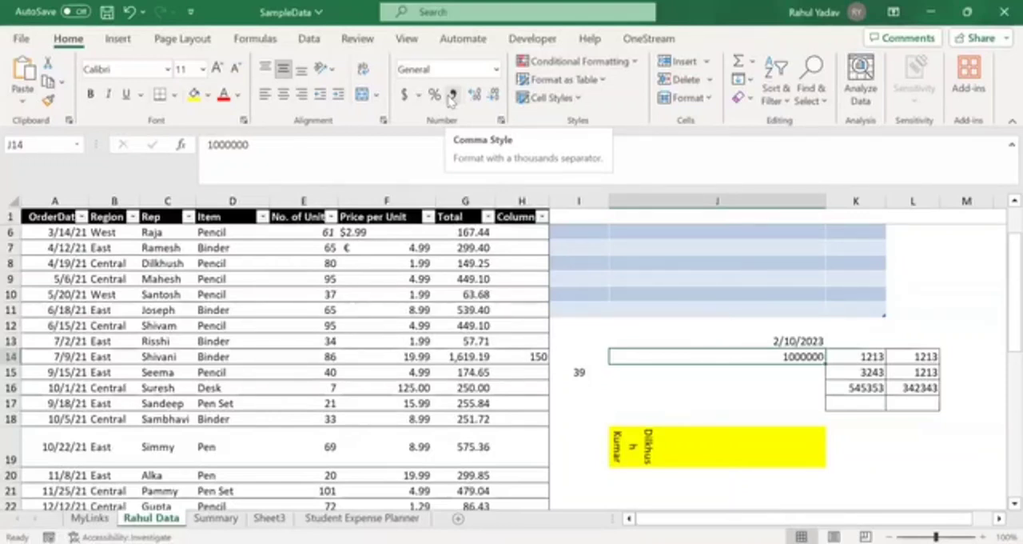
click(451, 95)
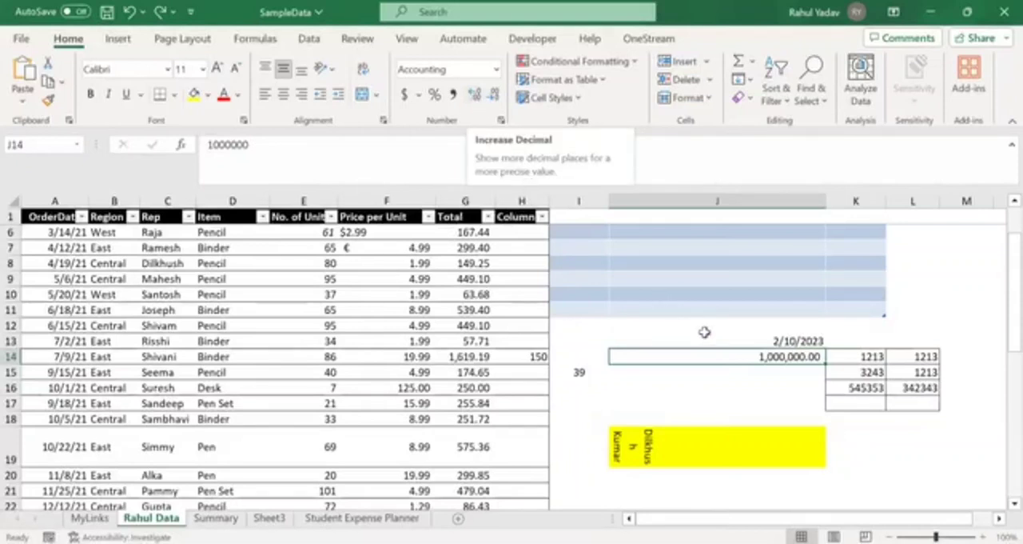
click(728, 375)
text(10)
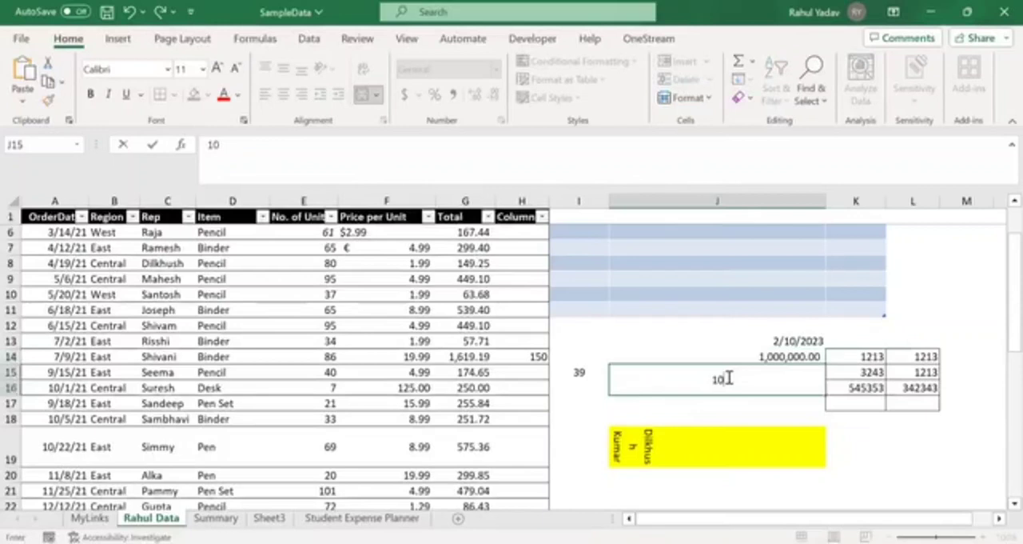
key(BackSpace)
key(BackSpace)
key(Up)
key(Up)
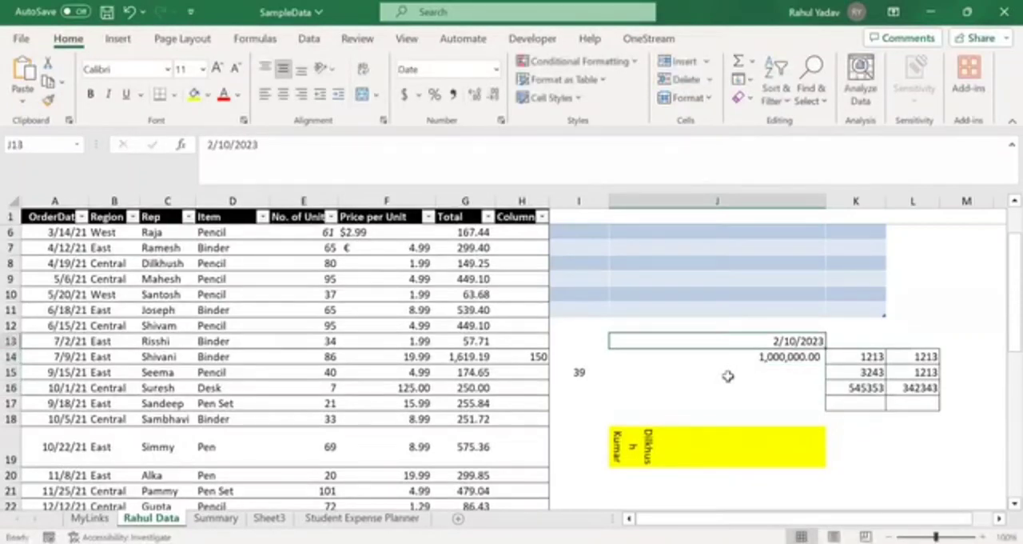
- Replace the date in J13 with the number 10
text(10)
key(Return)
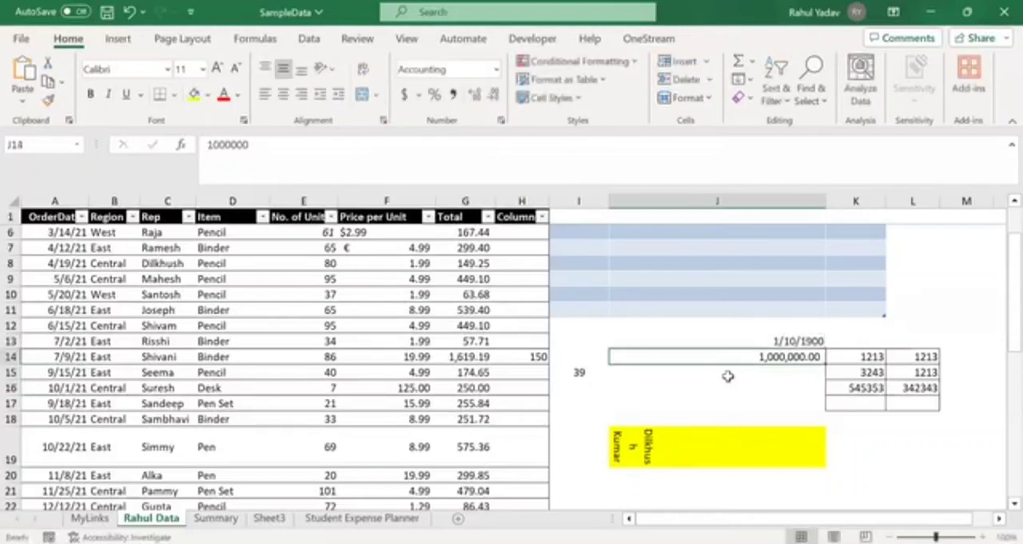
key(Up)
- Enter 10 in K19 beside the yellow cell and 3 in K20 below it
key(Down)
key(Down)
key(Down)
key(Down)
key(Down)
key(Down)
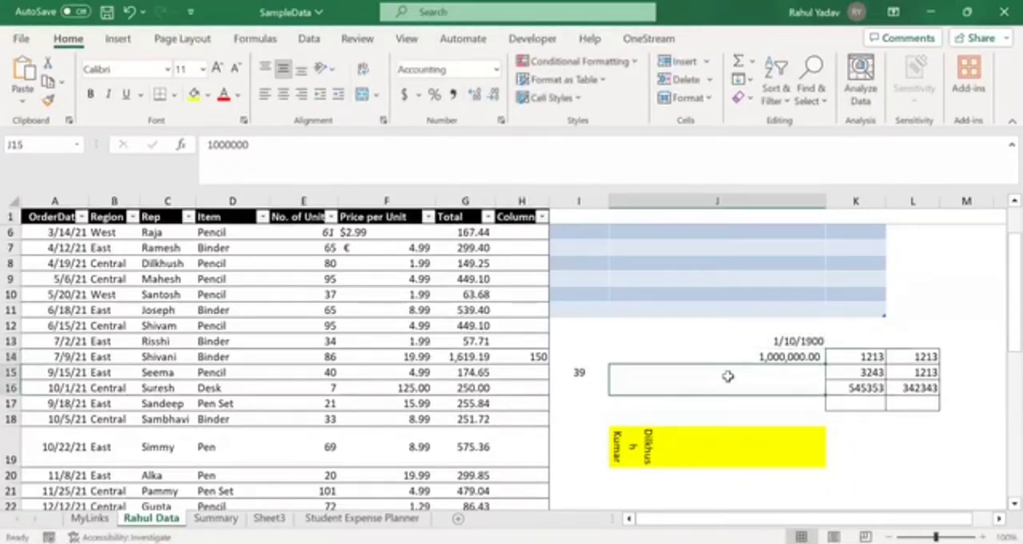
key(Right)
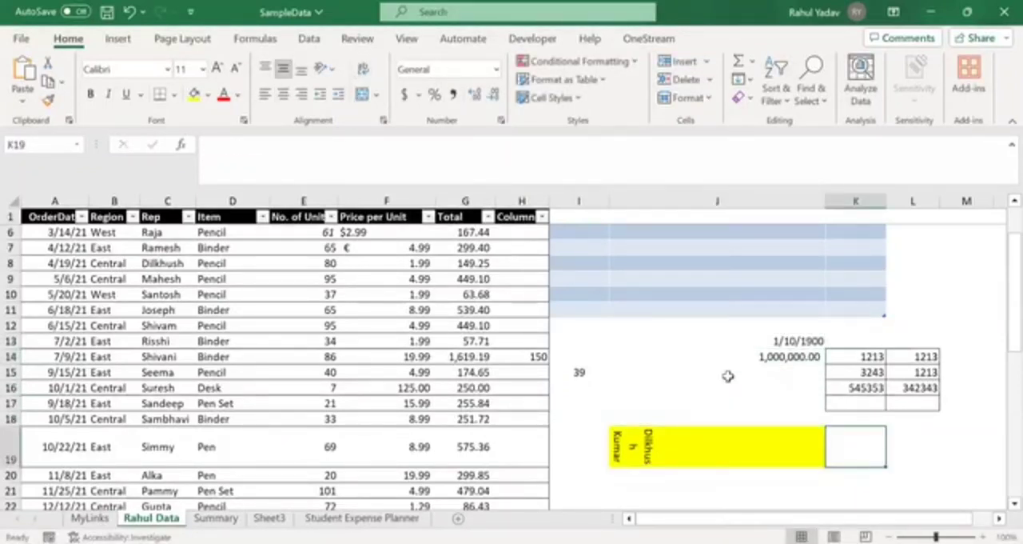
text(10)
key(Return)
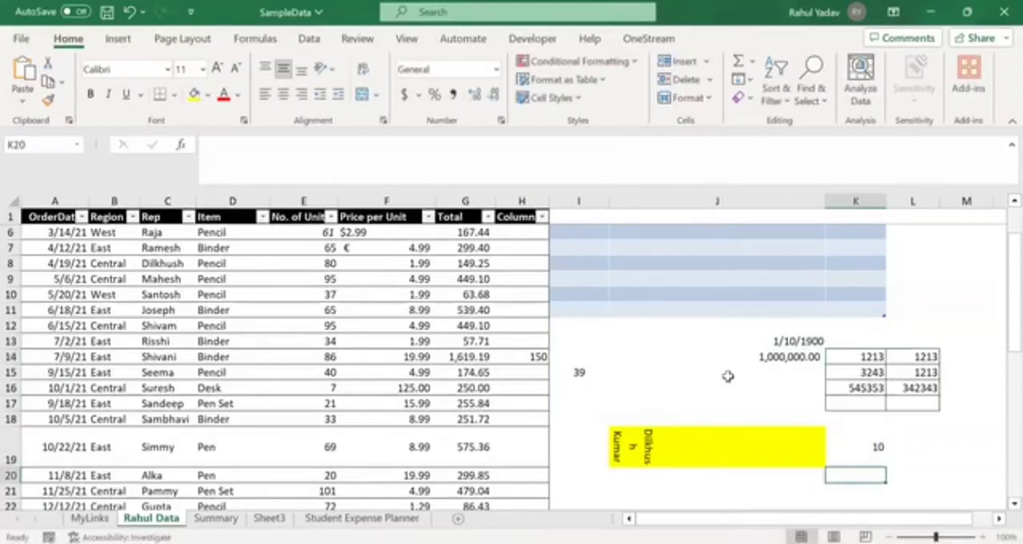
text(3)
key(Return)
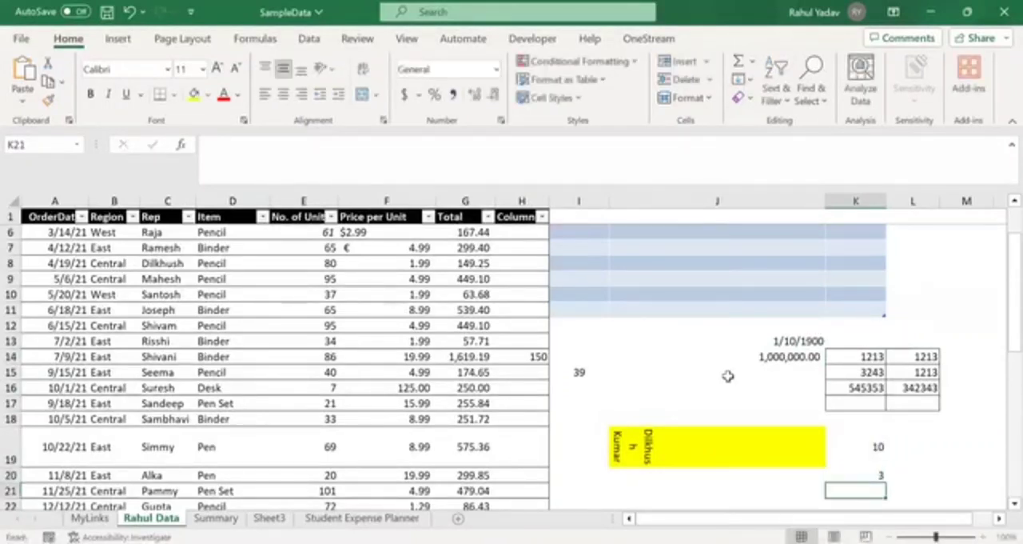
- Enter the formula =K19/K20 in K21 to divide the two numbers above
text(=)
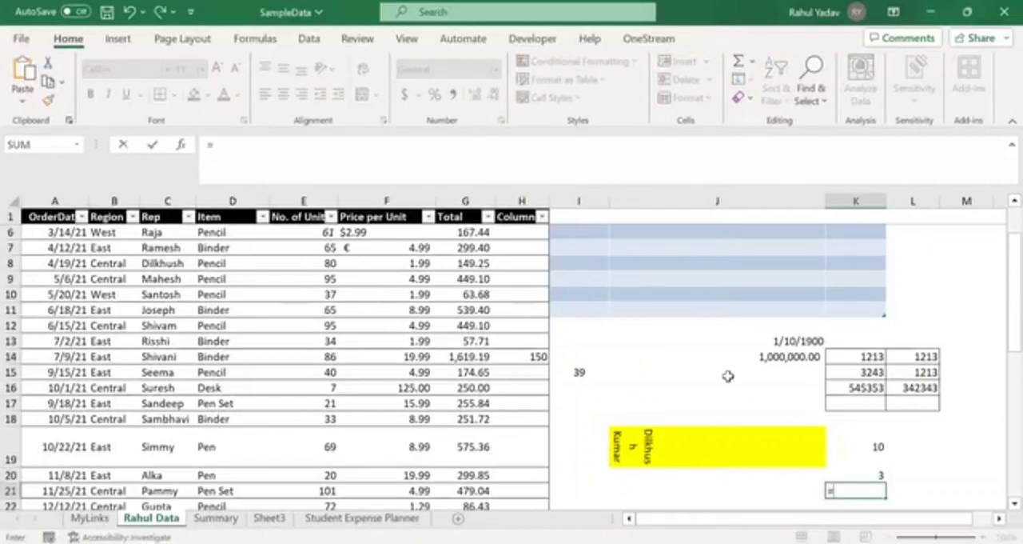
key(Up)
key(Up)
text(/)
key(Up)
key(Return)
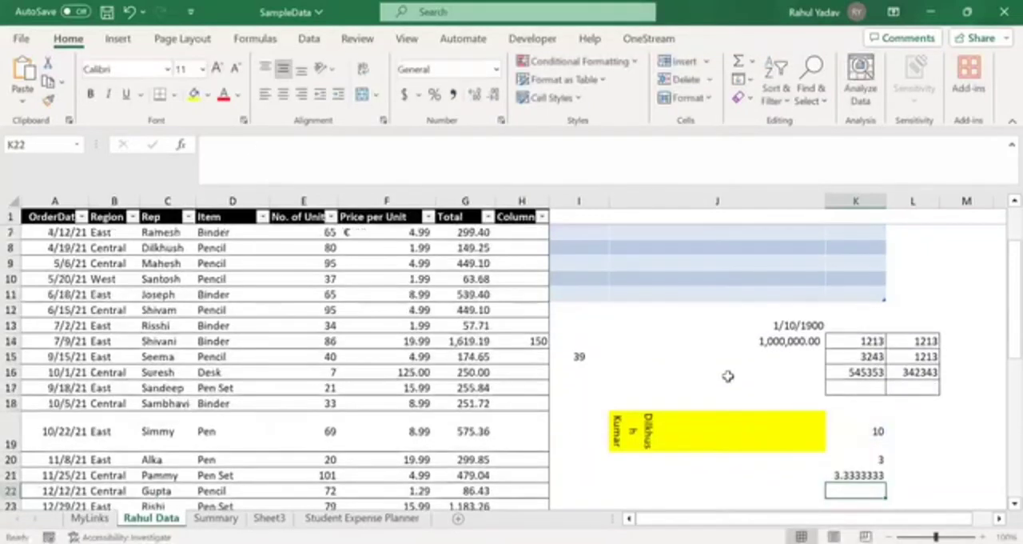
- Reduce the number of decimal places displayed for the division result in K21
click(849, 475)
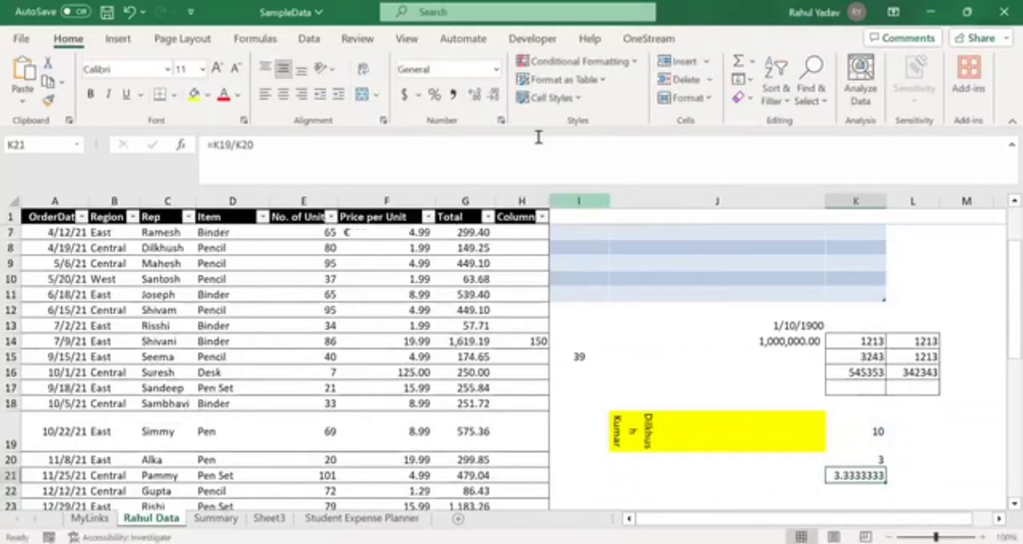
click(491, 96)
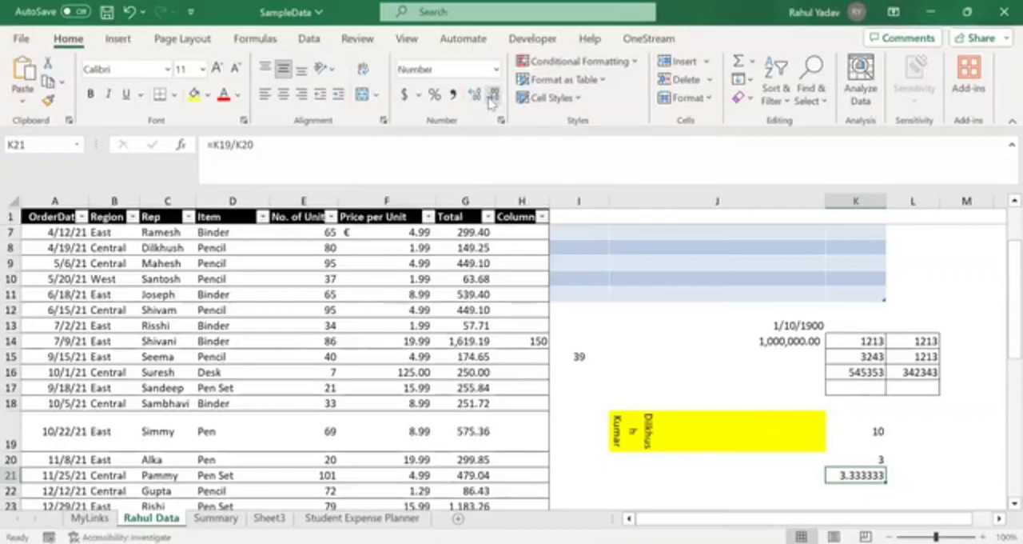
click(491, 96)
click(491, 96)
click(491, 96)
click(491, 96)
click(491, 96)
click(491, 96)
- Increase the decimal places displayed in K21 to six
click(478, 97)
click(478, 97)
click(478, 97)
click(478, 97)
click(479, 97)
click(478, 96)
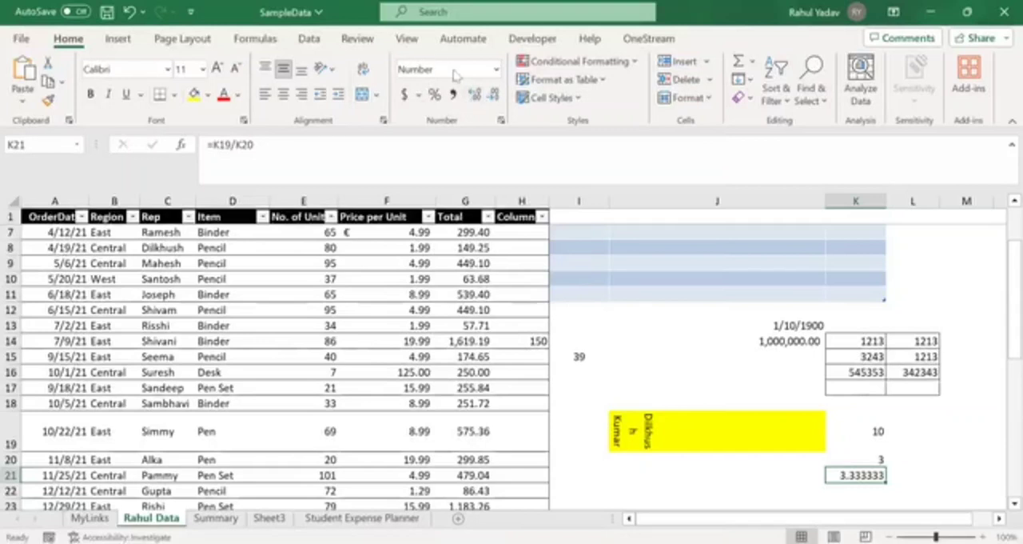